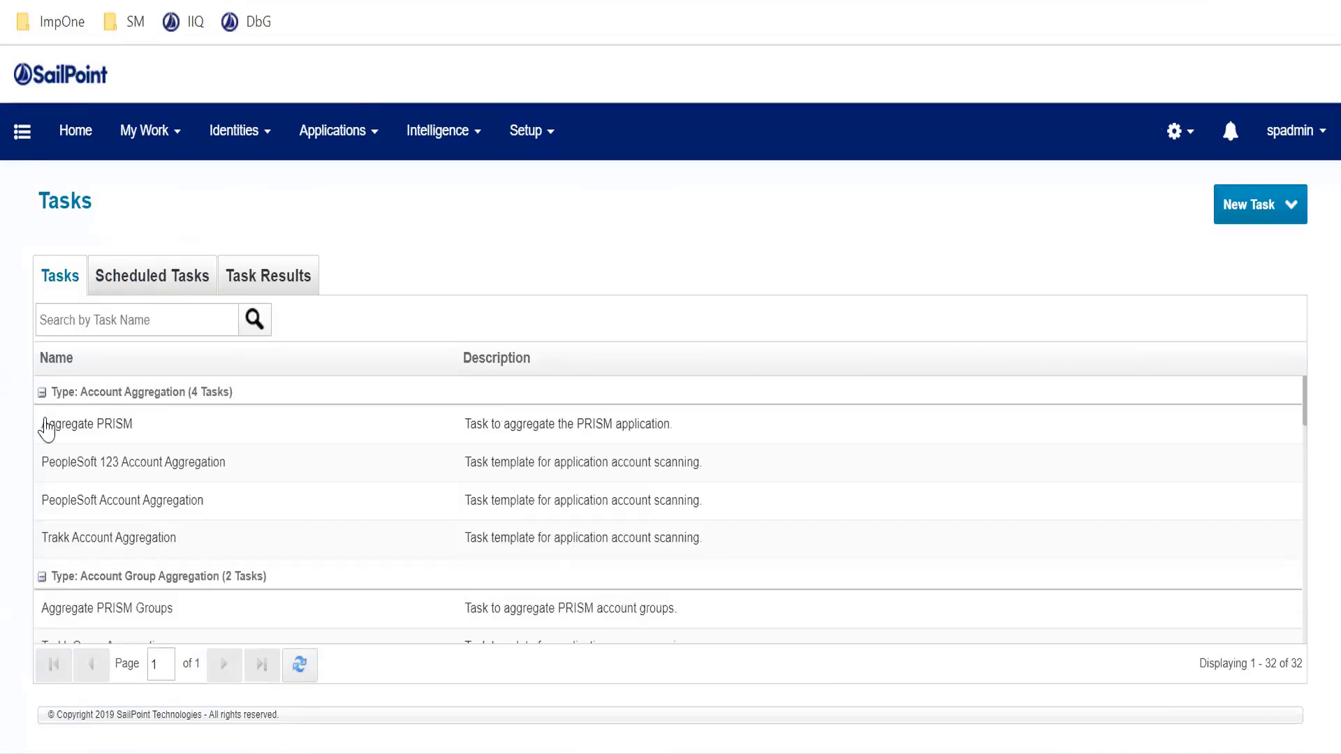
Collapse every task type group, and expand only Account Aggregation to view its tasks.
left_click(42, 424)
left_click(42, 455)
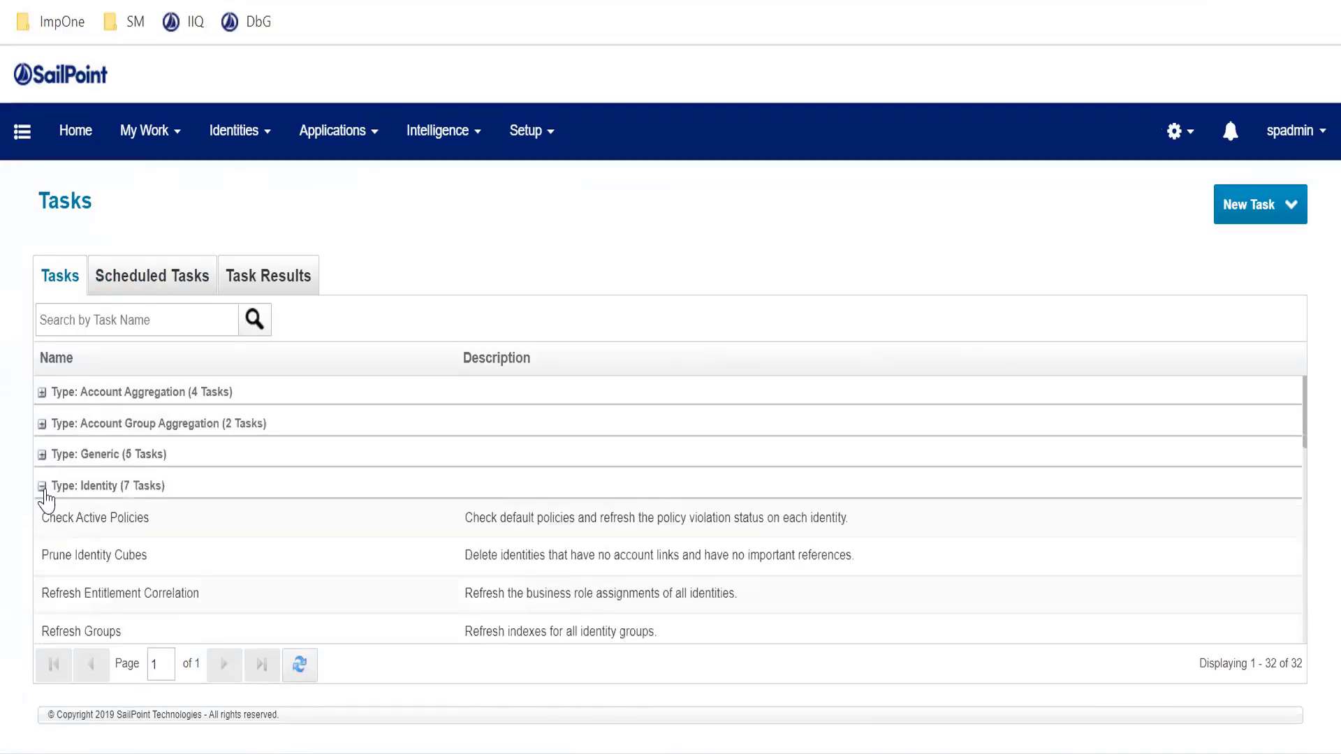
left_click(42, 486)
left_click(41, 518)
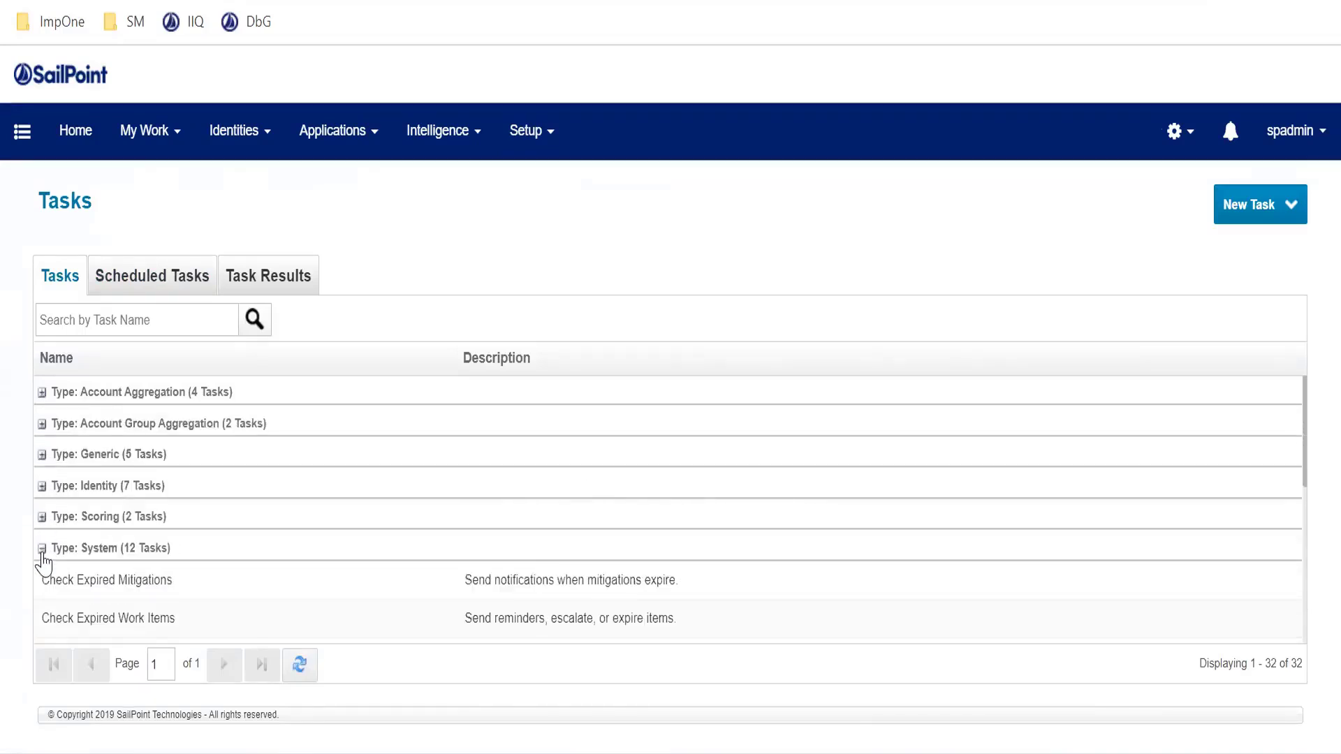
left_click(42, 548)
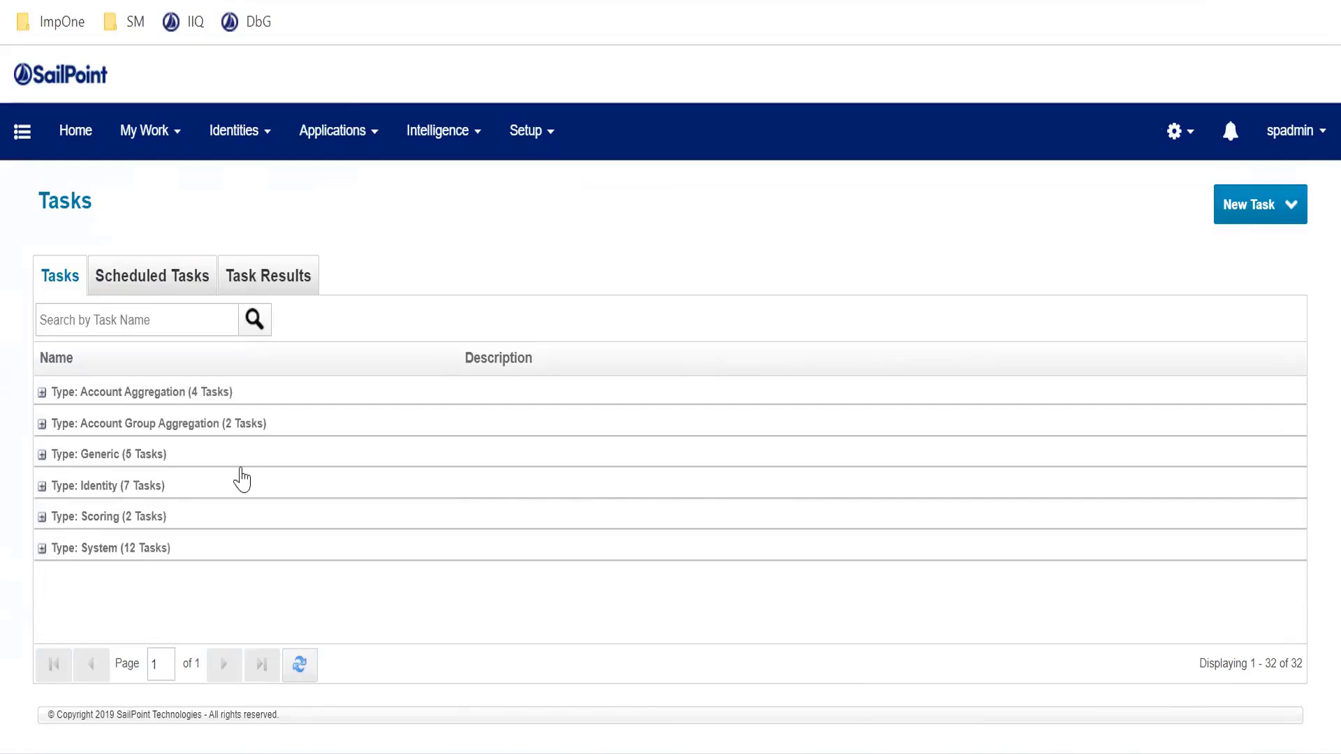
left_click(42, 393)
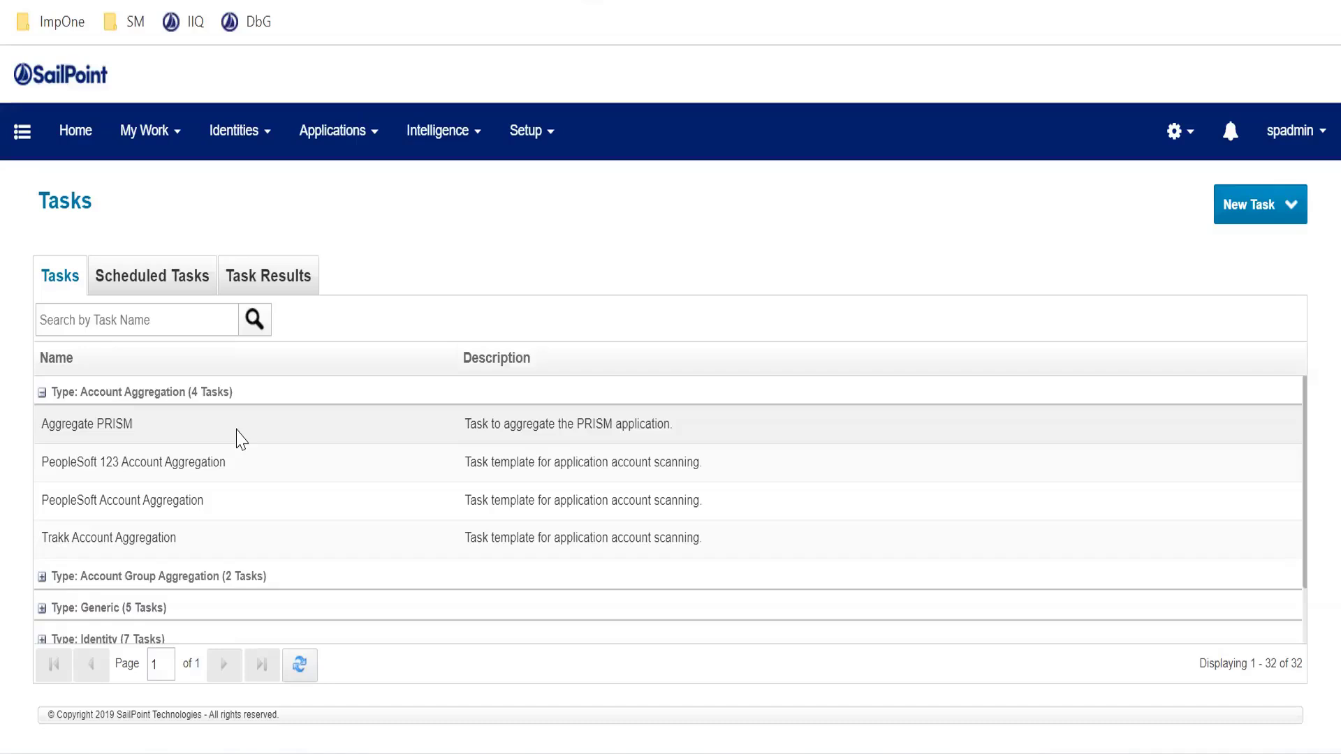
left_click(1285, 213)
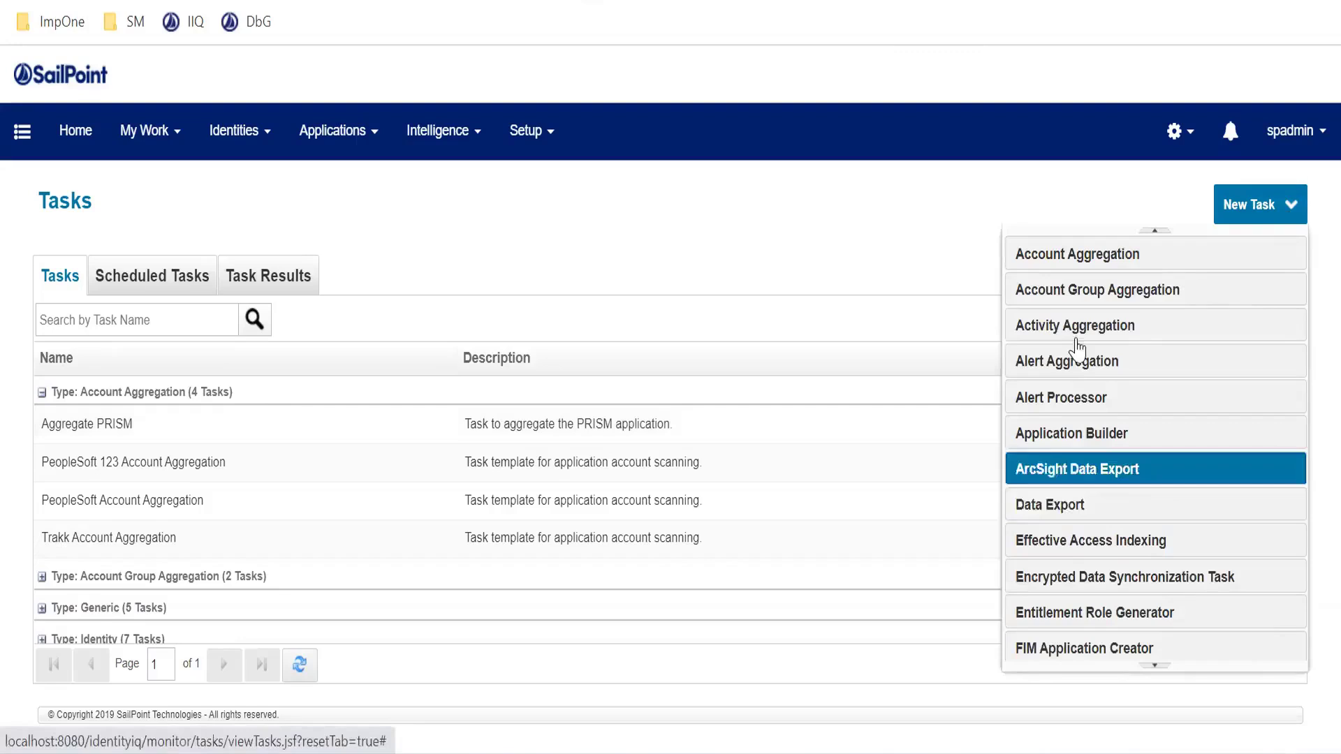
left_click(894, 248)
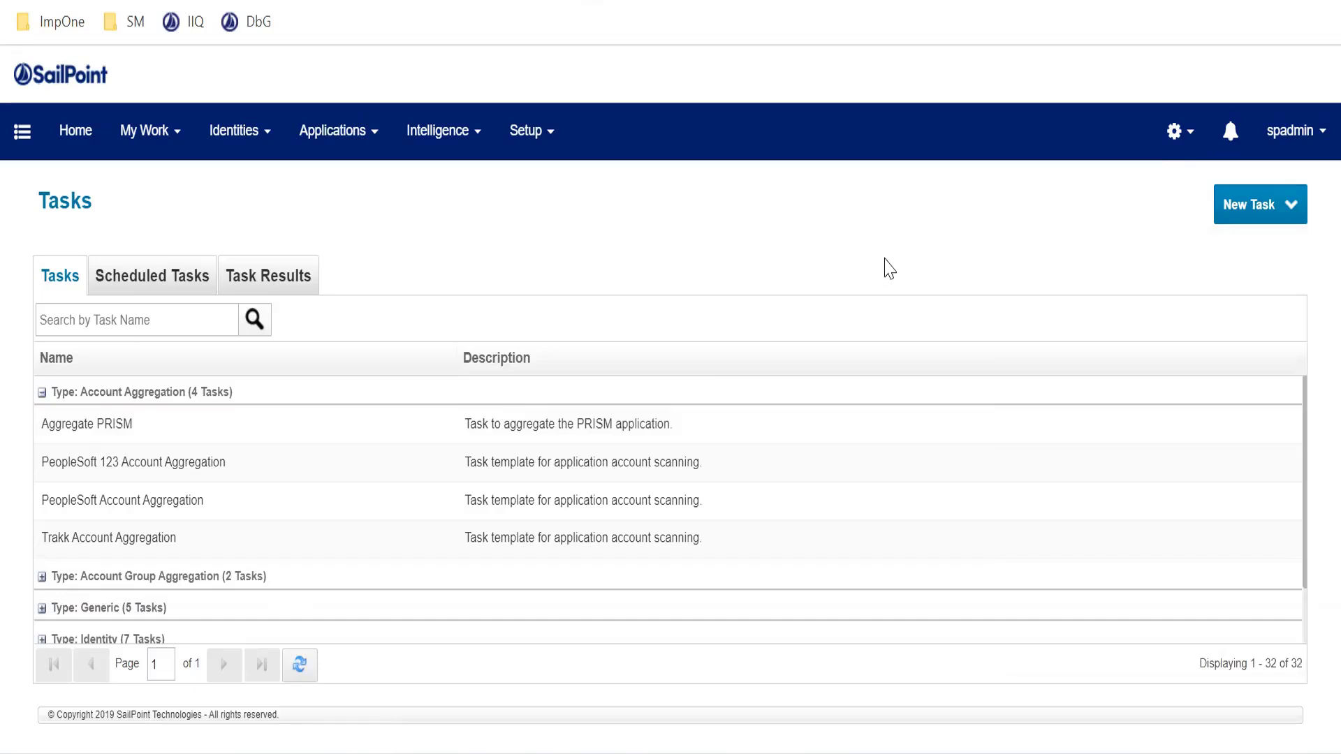
left_click(1176, 143)
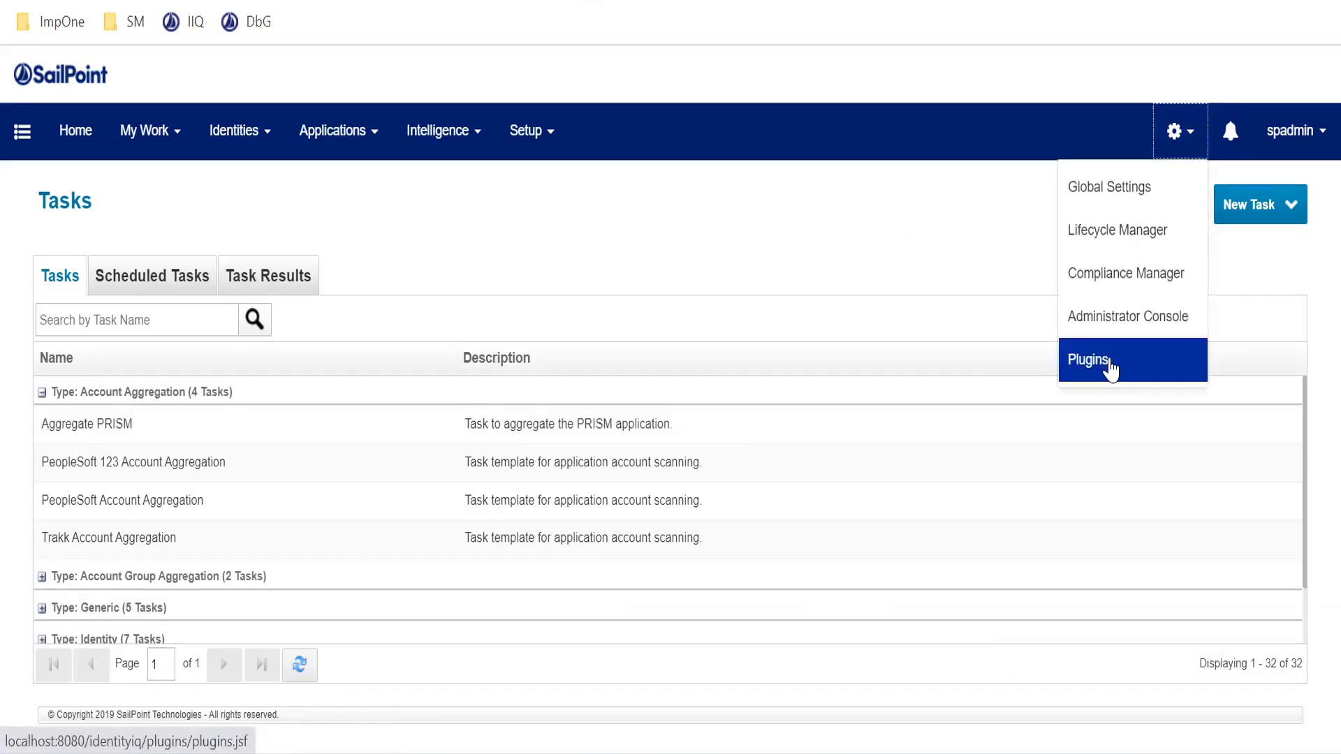
left_click(843, 280)
left_click(1174, 136)
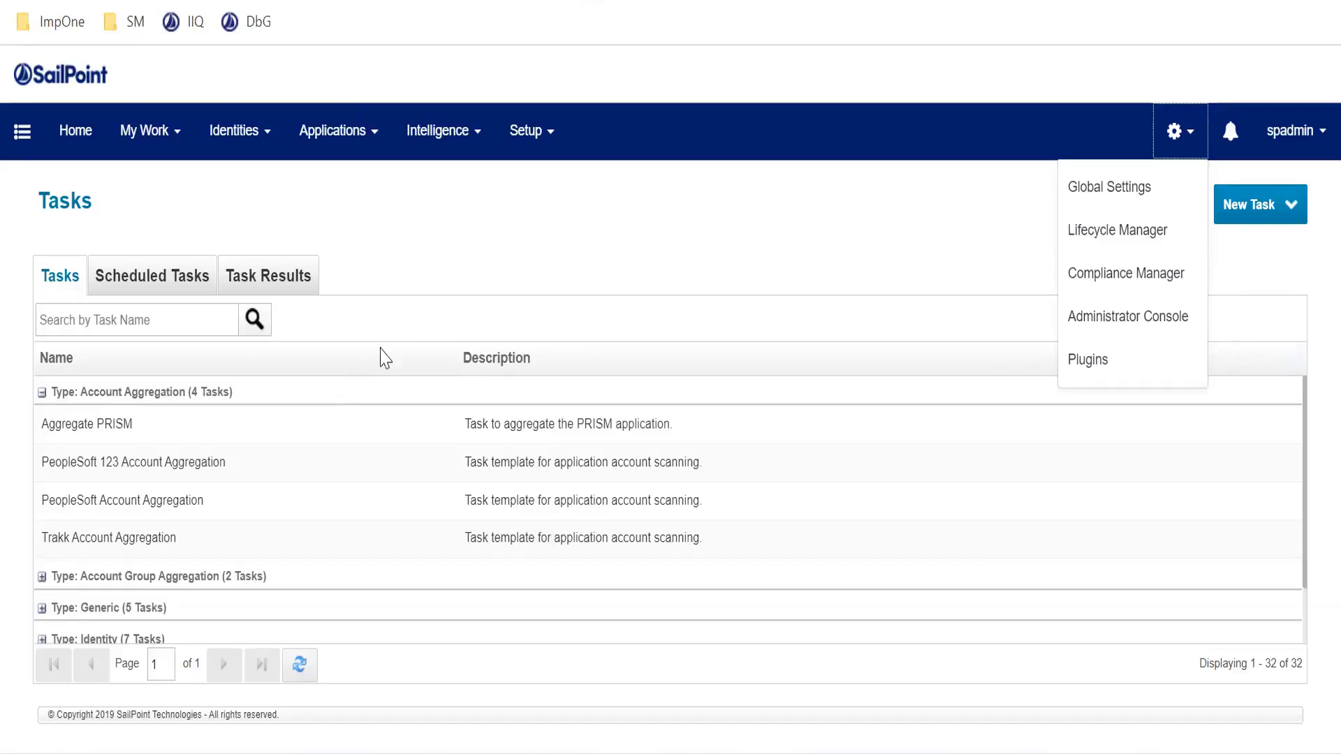
Search the tasks for "seq", clear the search text, and expand the Generic and System groups.
left_click(158, 321)
type("seq")
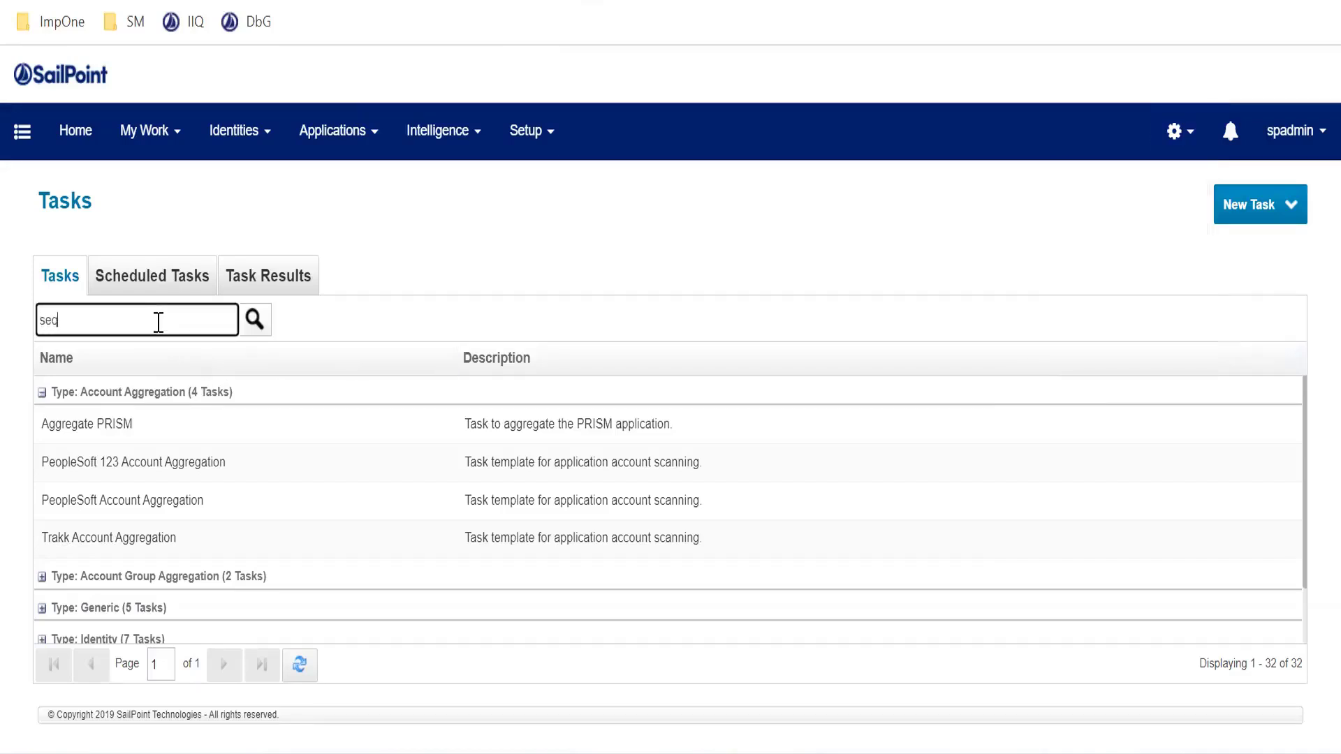
key("Return")
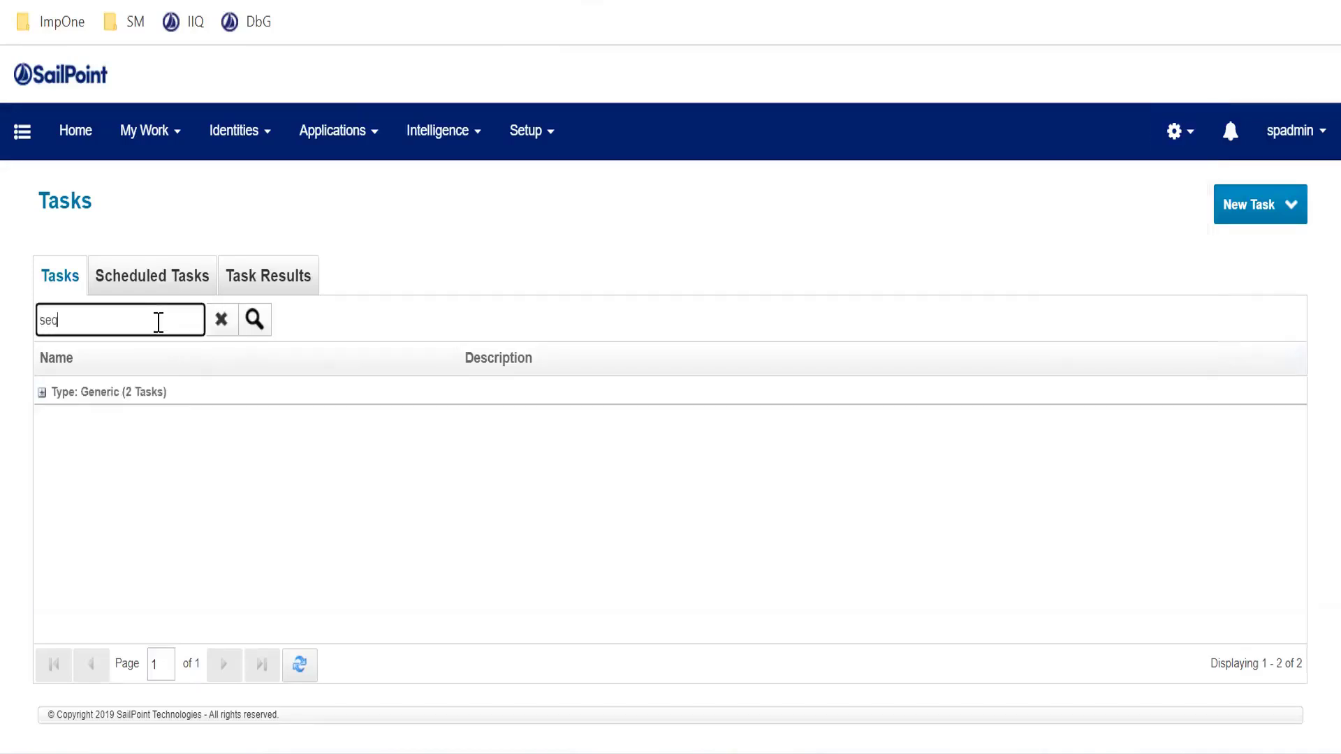
key("BackSpace")
key("BackSpace")
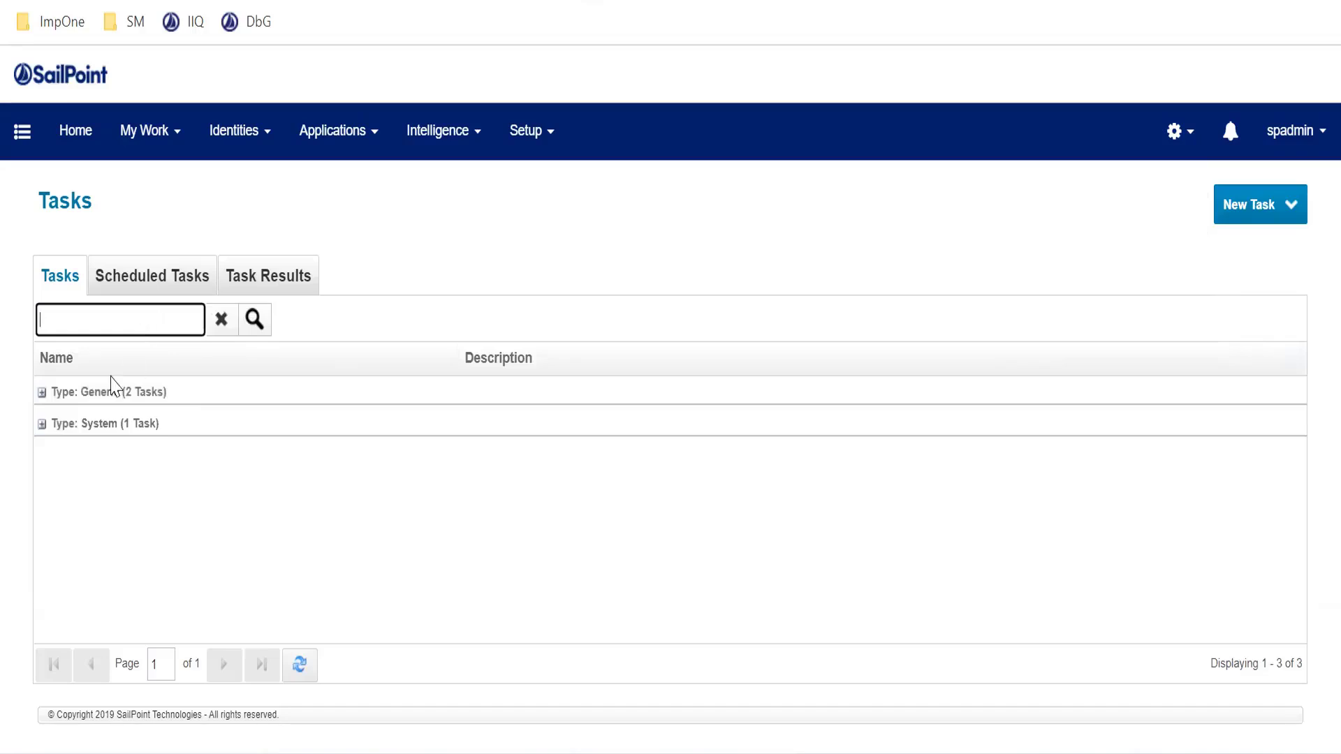
left_click(42, 393)
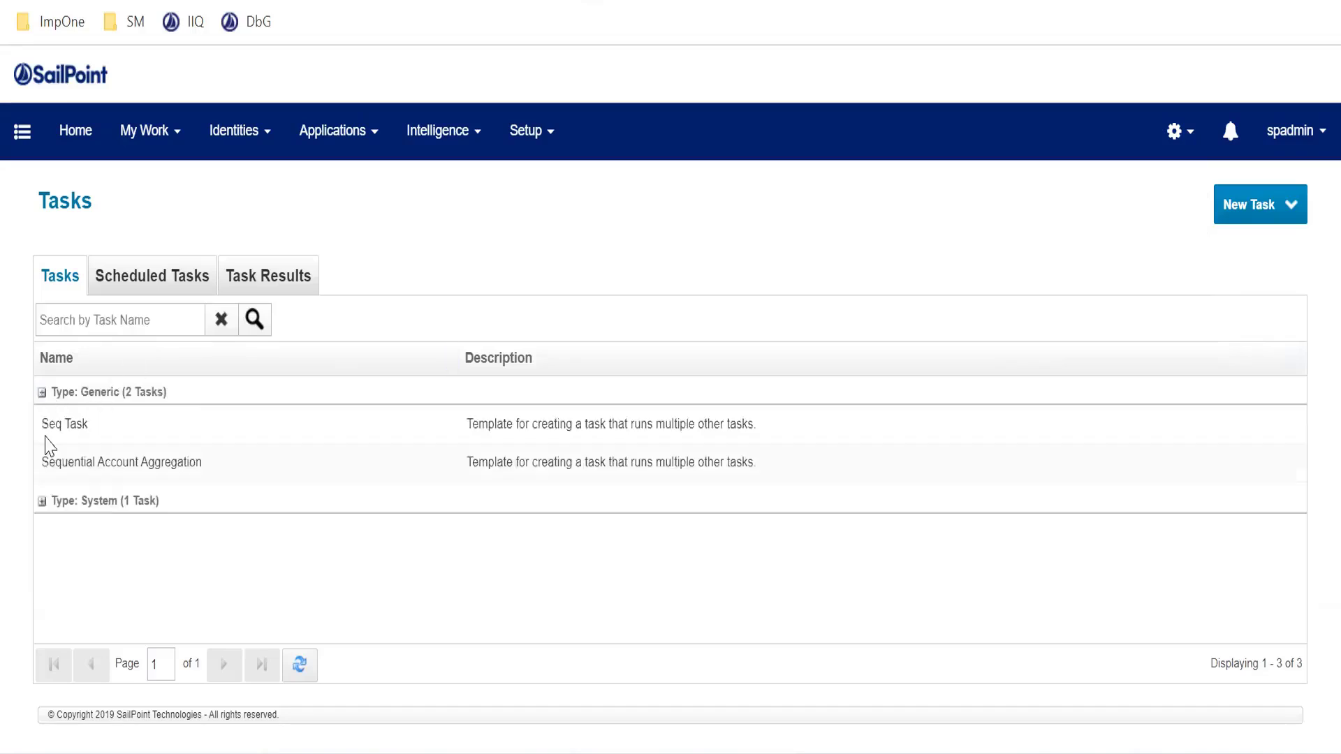
left_click(42, 501)
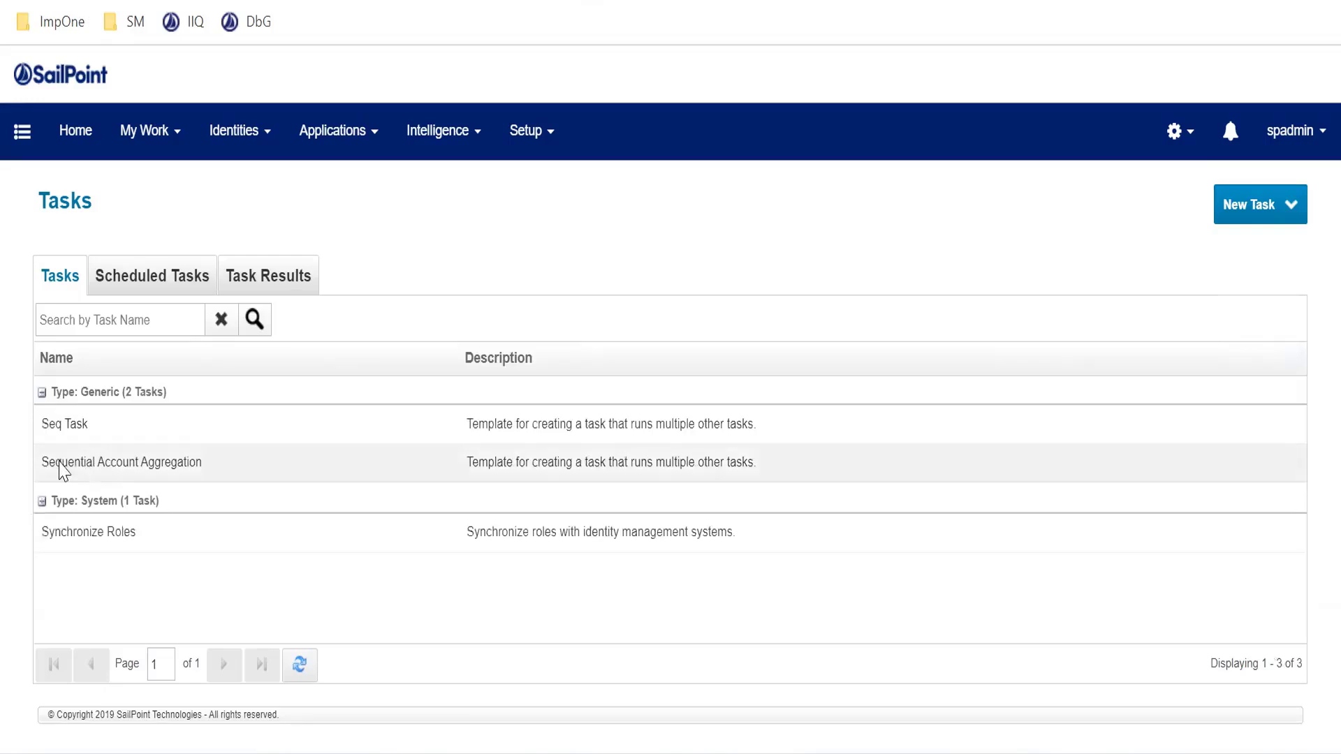
Open the Sequential Account Aggregation task, examine its ordered list of tasks to run, and leave without saving.
left_click(196, 469)
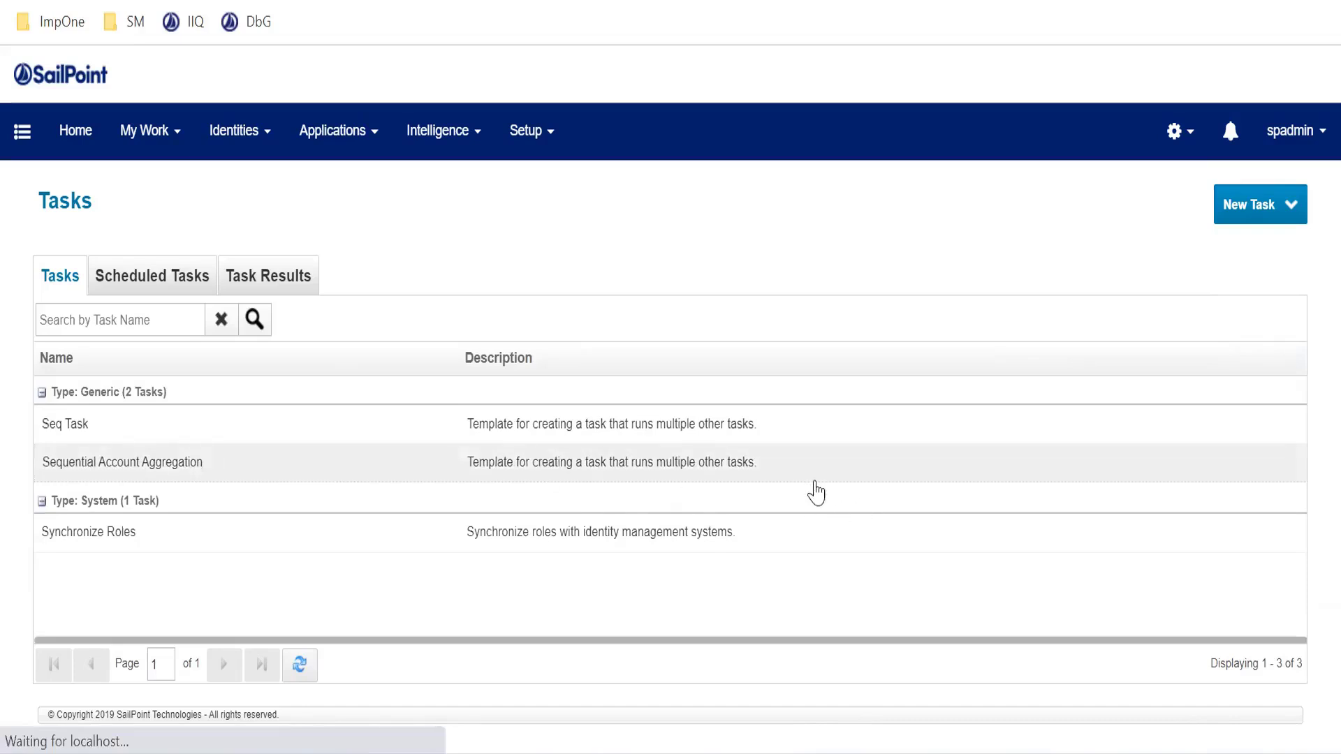
scroll(865, 538, "down", 5)
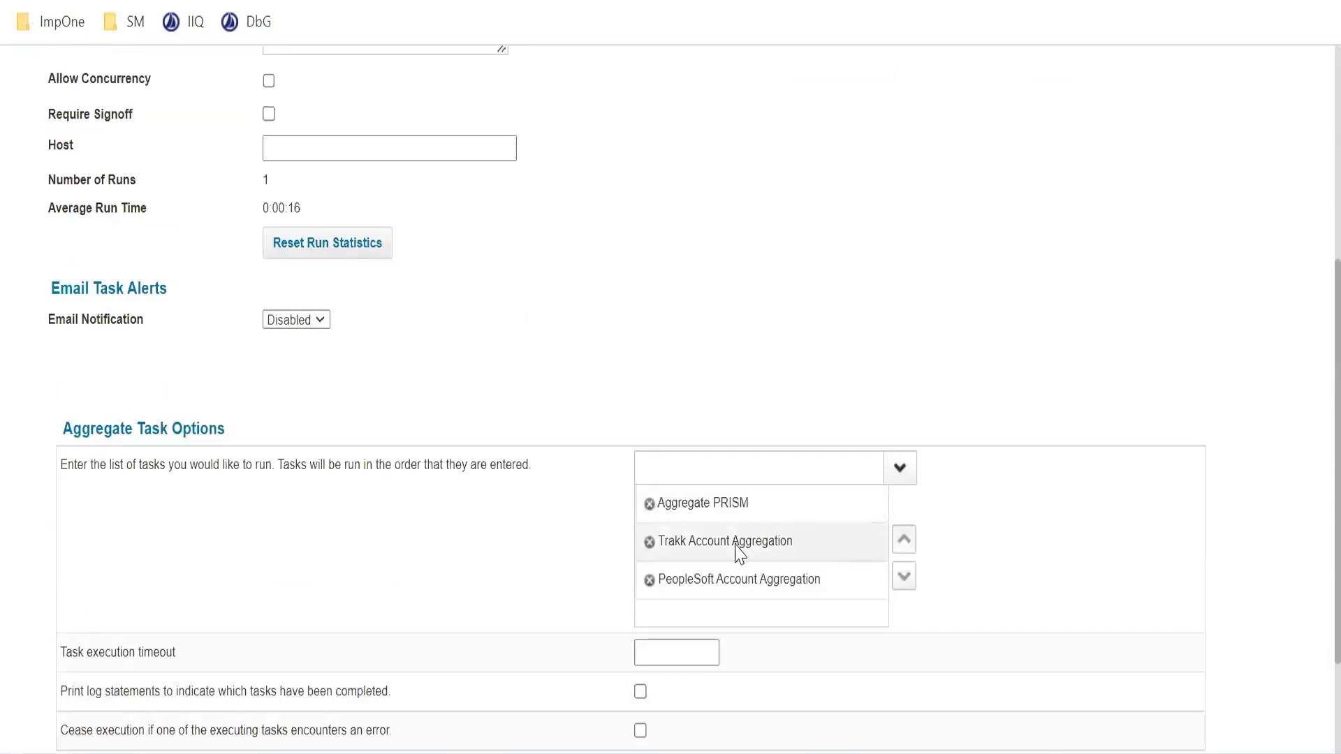
scroll(699, 545, "down", 2)
scroll(488, 608, "up", 5)
scroll(272, 671, "down", 5)
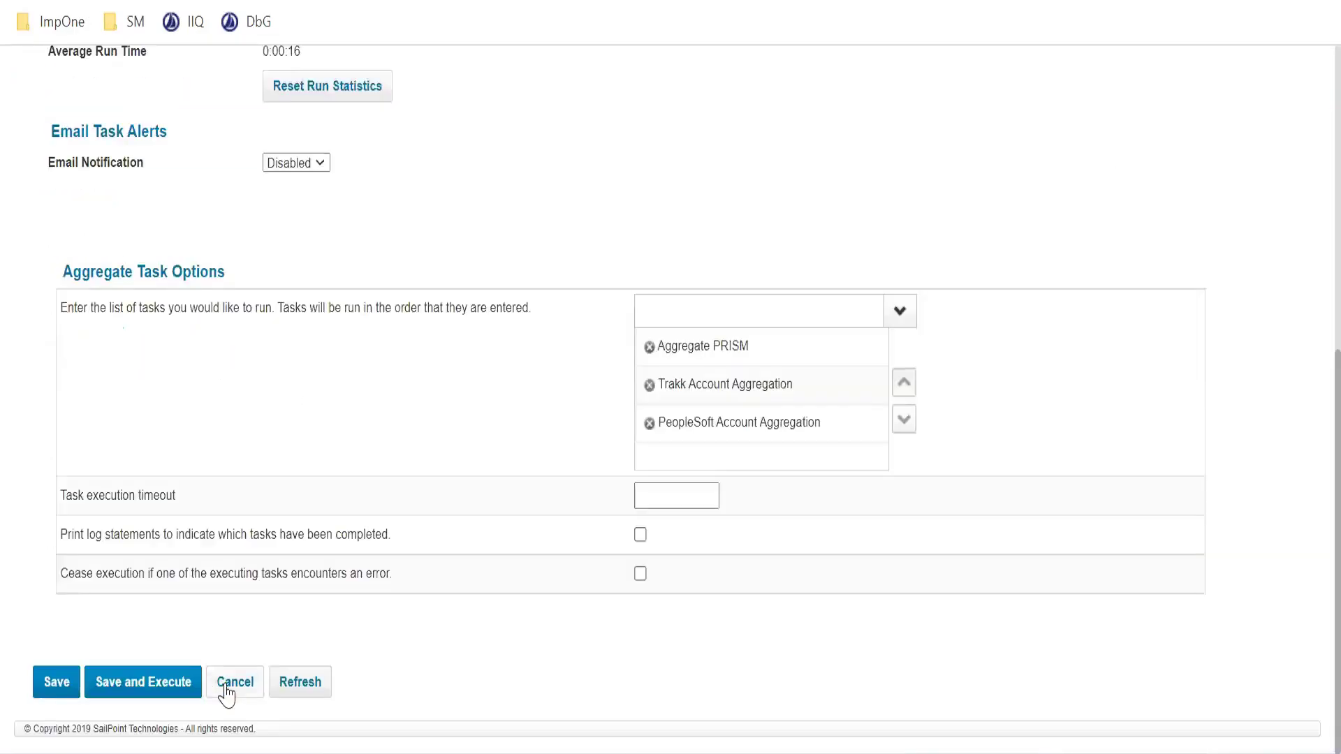
left_click(226, 687)
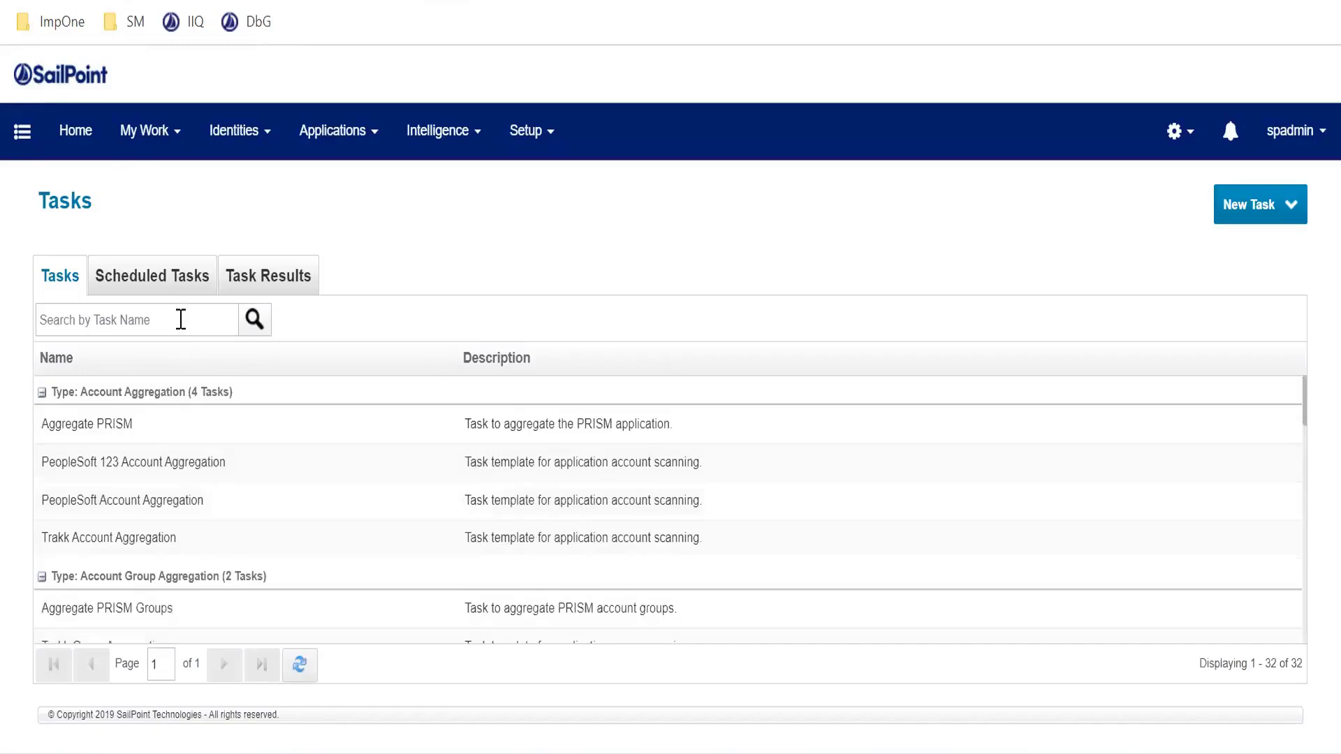
Find the Sequential Account Aggregation task by searching for "seq" and start a new schedule for it.
left_click(180, 319)
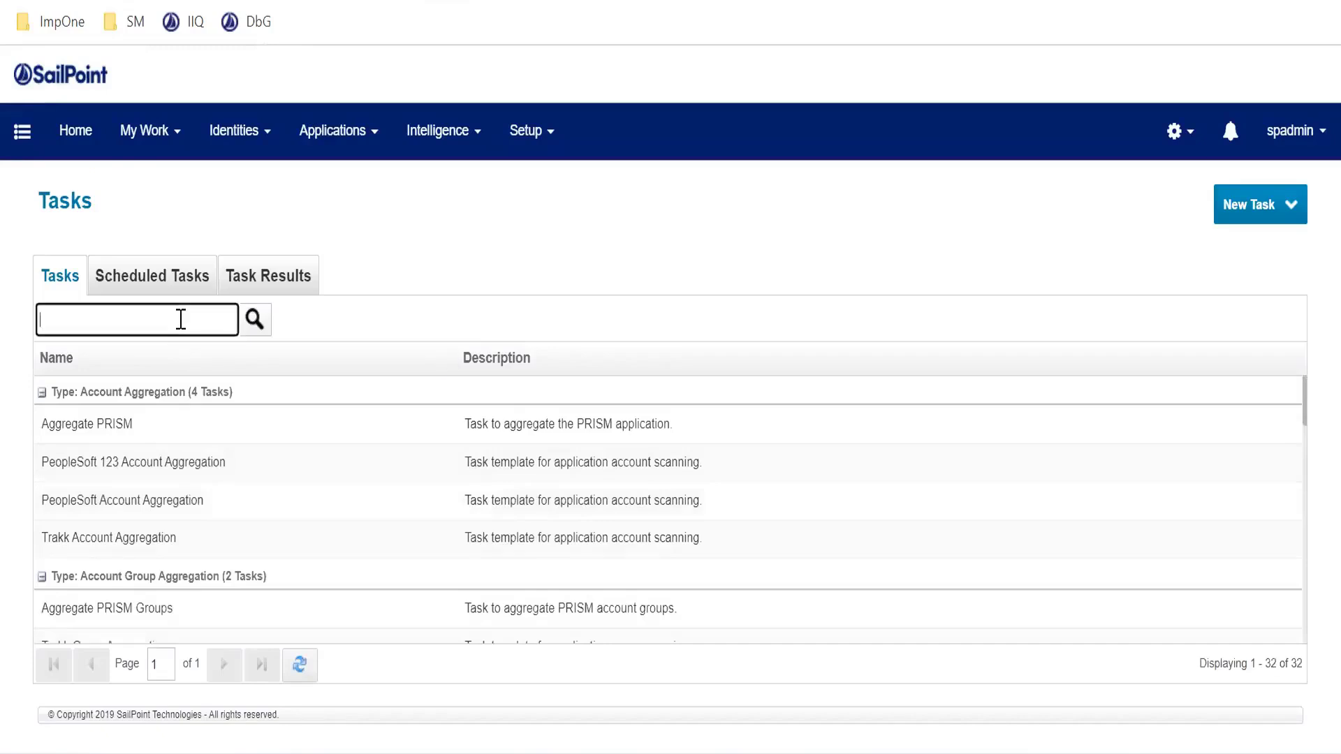
type("seq")
key("Return")
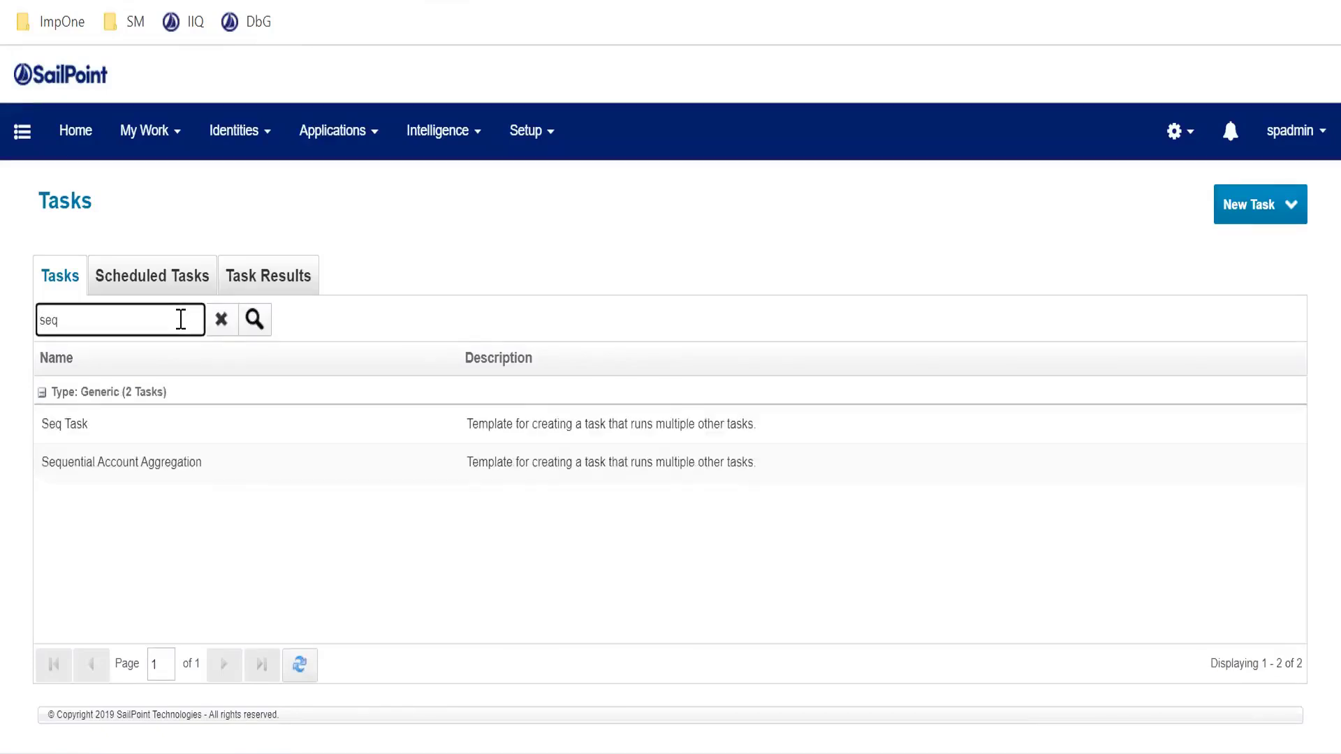
left_click(153, 474)
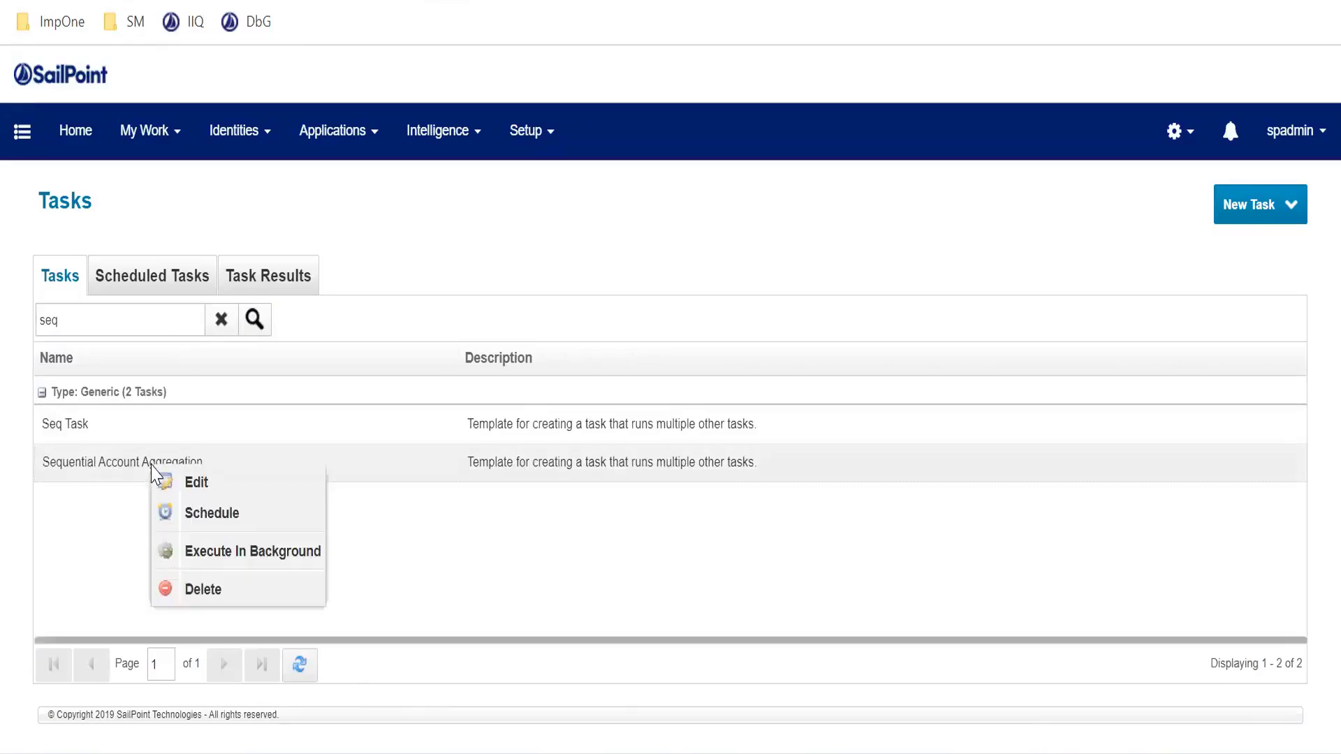
left_click(221, 525)
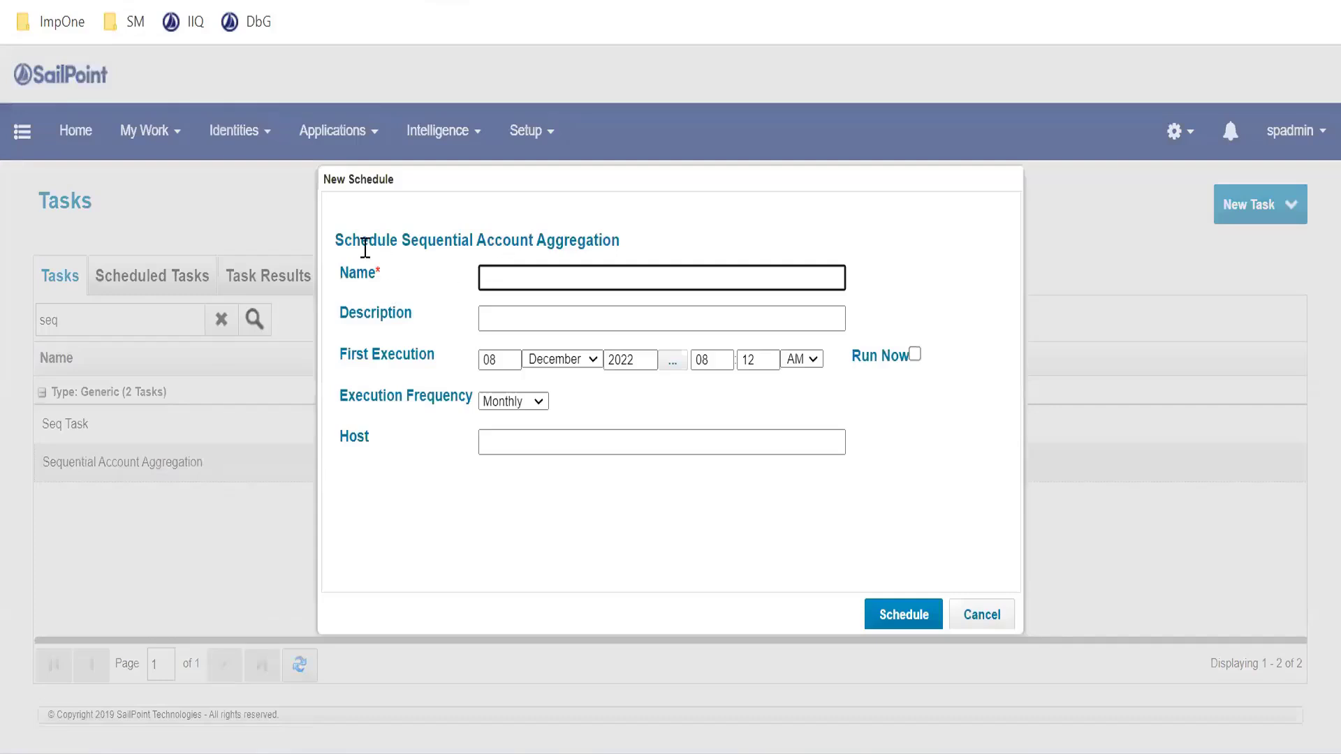
Name the schedule "Schedule Sequential Account Aggregation" by copying the dialog's heading.
left_click_drag(335, 239, 712, 253)
key("ctrl+c")
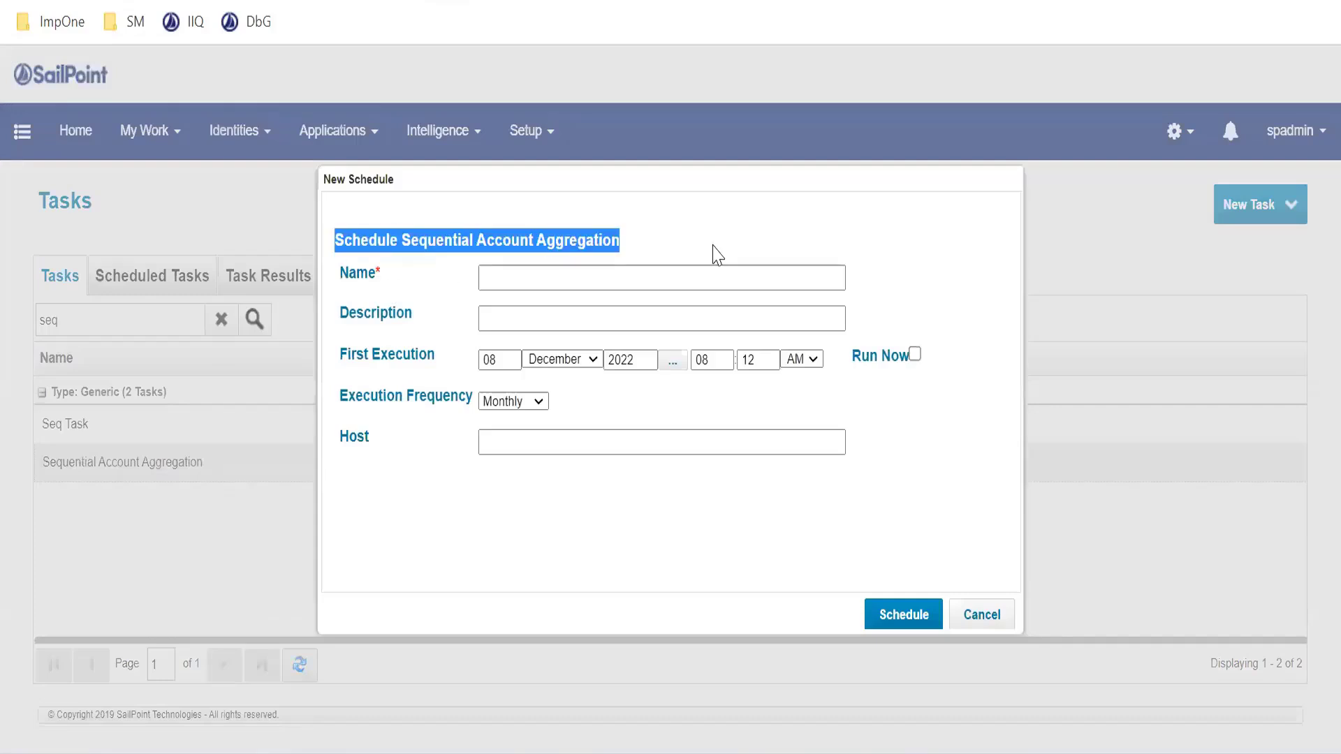
left_click(637, 281)
key("ctrl+v")
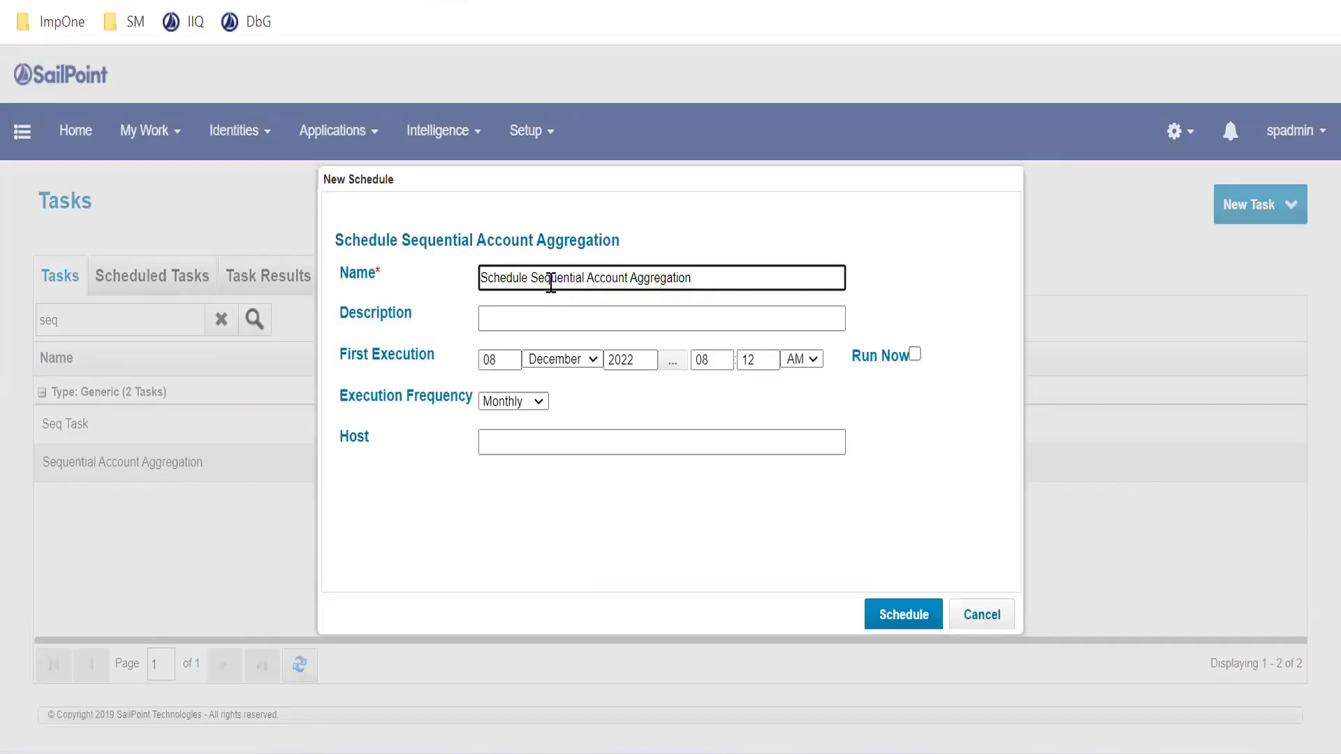
left_click_drag(556, 278, 708, 282)
left_click(708, 282)
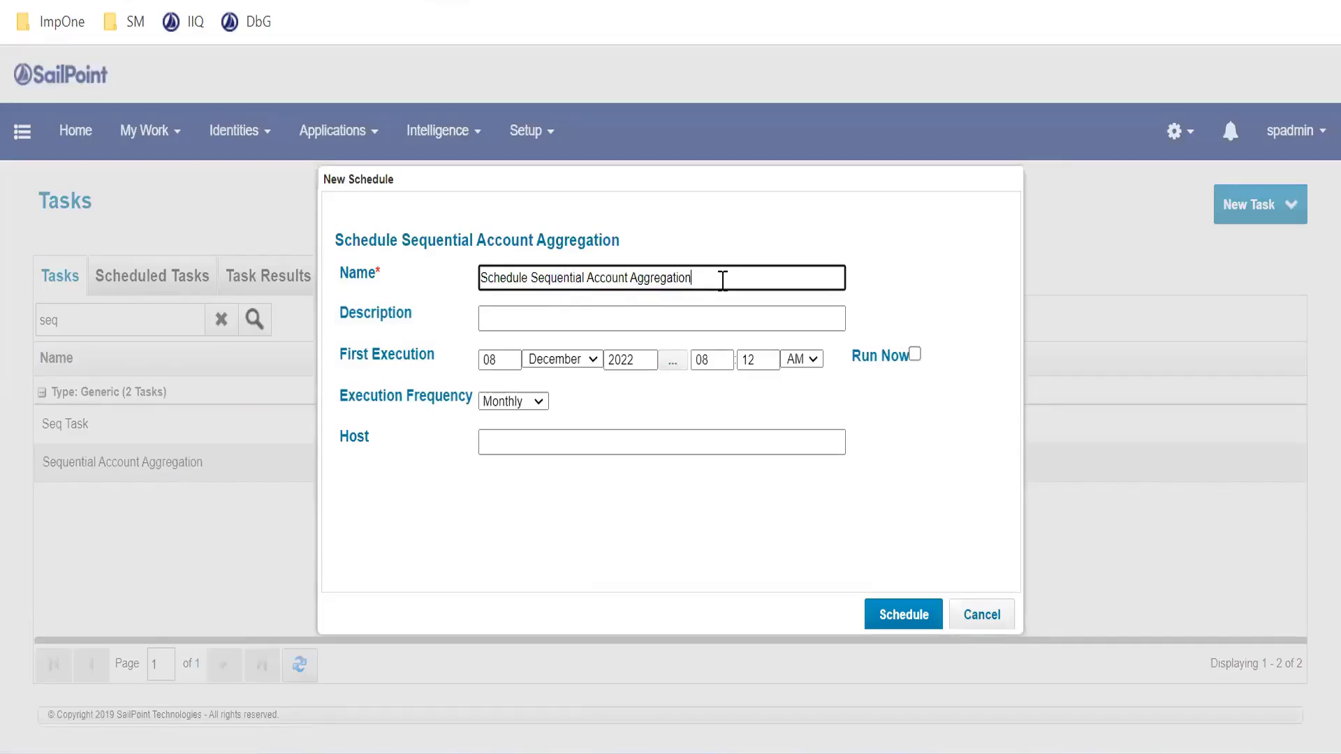
Leave the description empty and enable Run Now for the schedule's first execution.
left_click(653, 316)
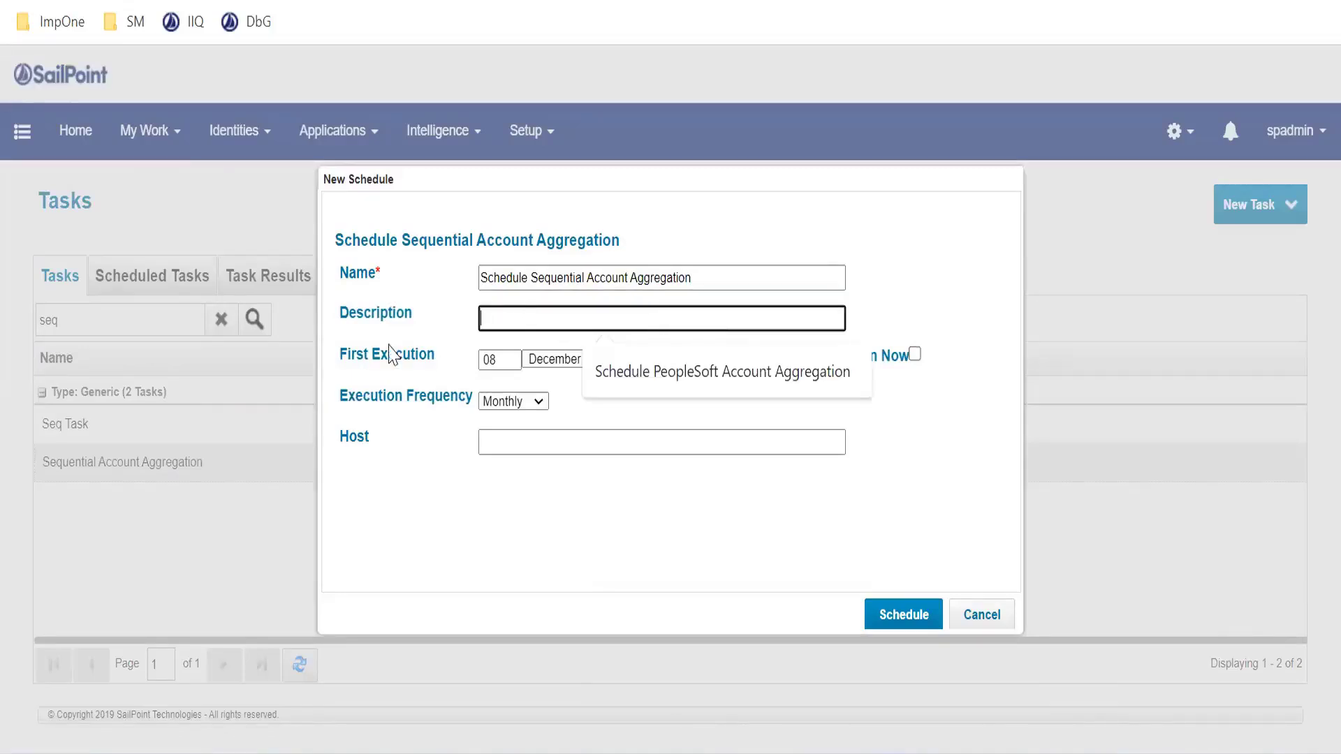
left_click_drag(435, 356, 345, 354)
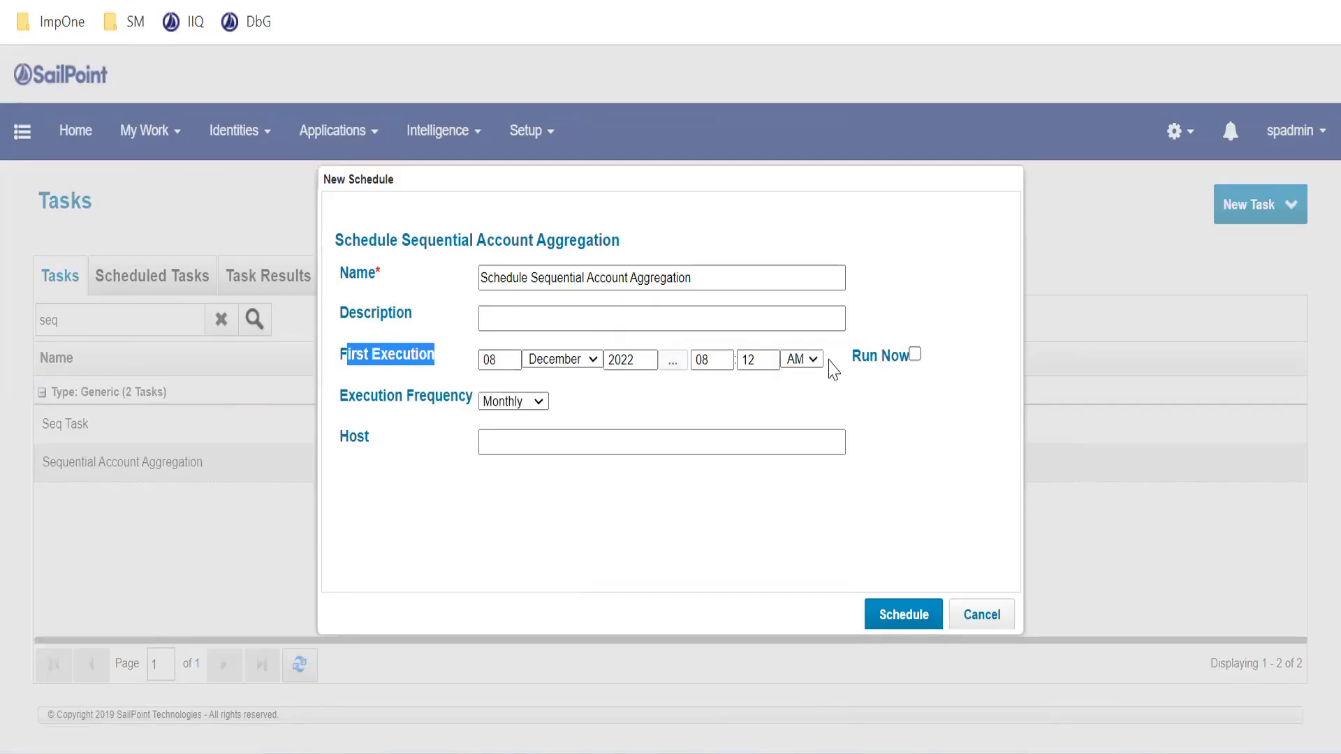
left_click(914, 355)
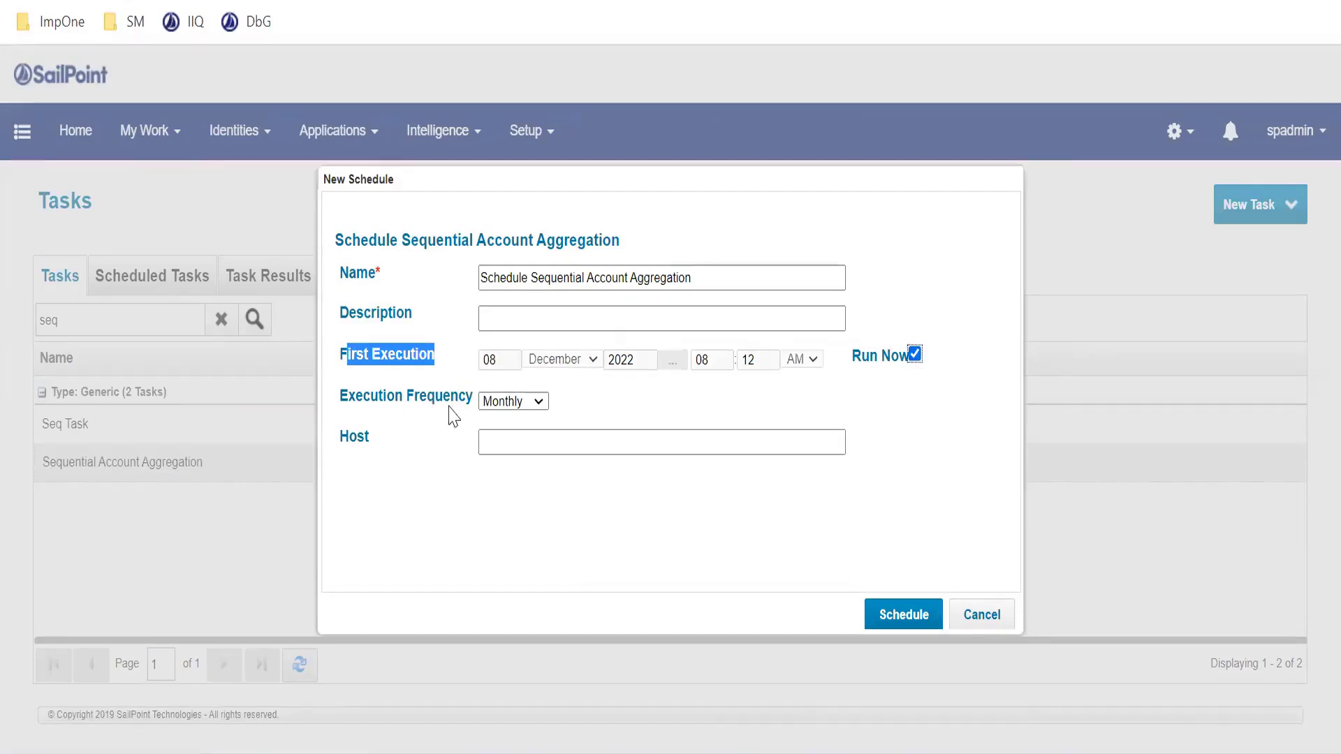
Try the Hourly, Daily and Monthly execution frequencies for the schedule.
left_click(533, 411)
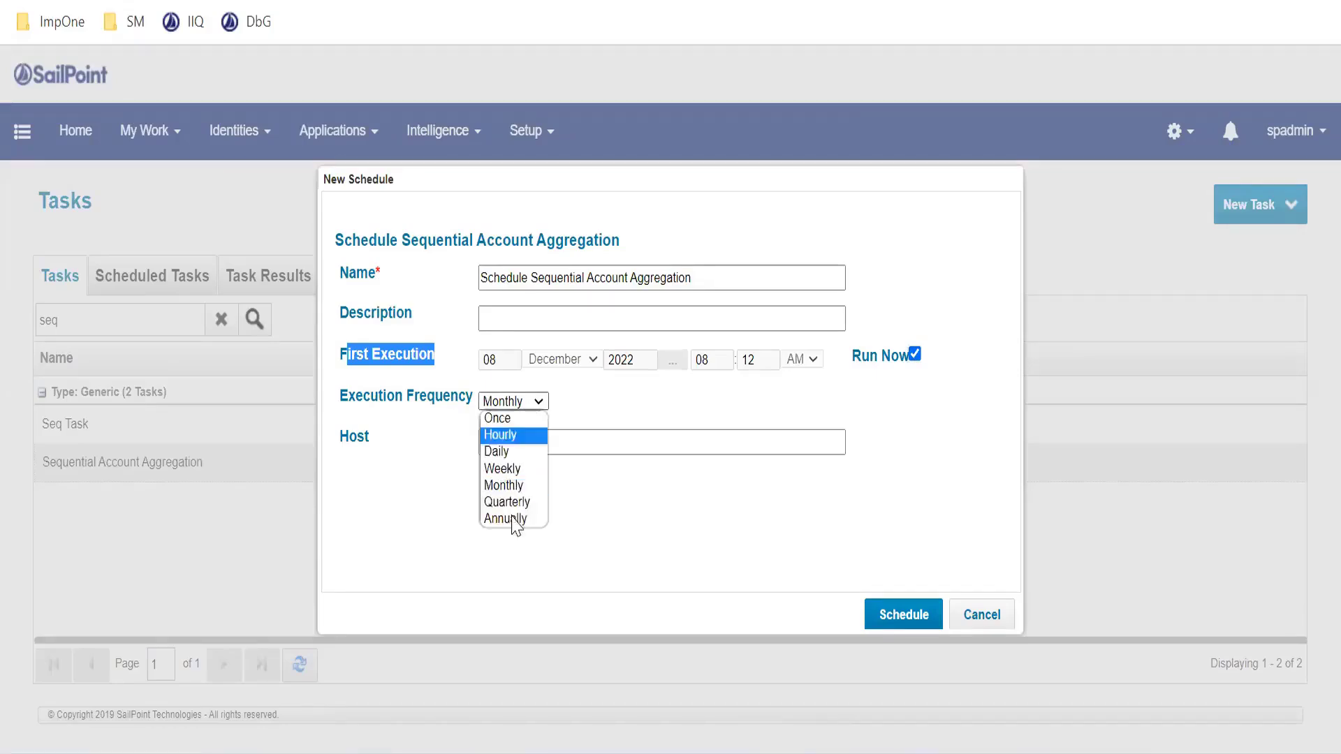
left_click(523, 447)
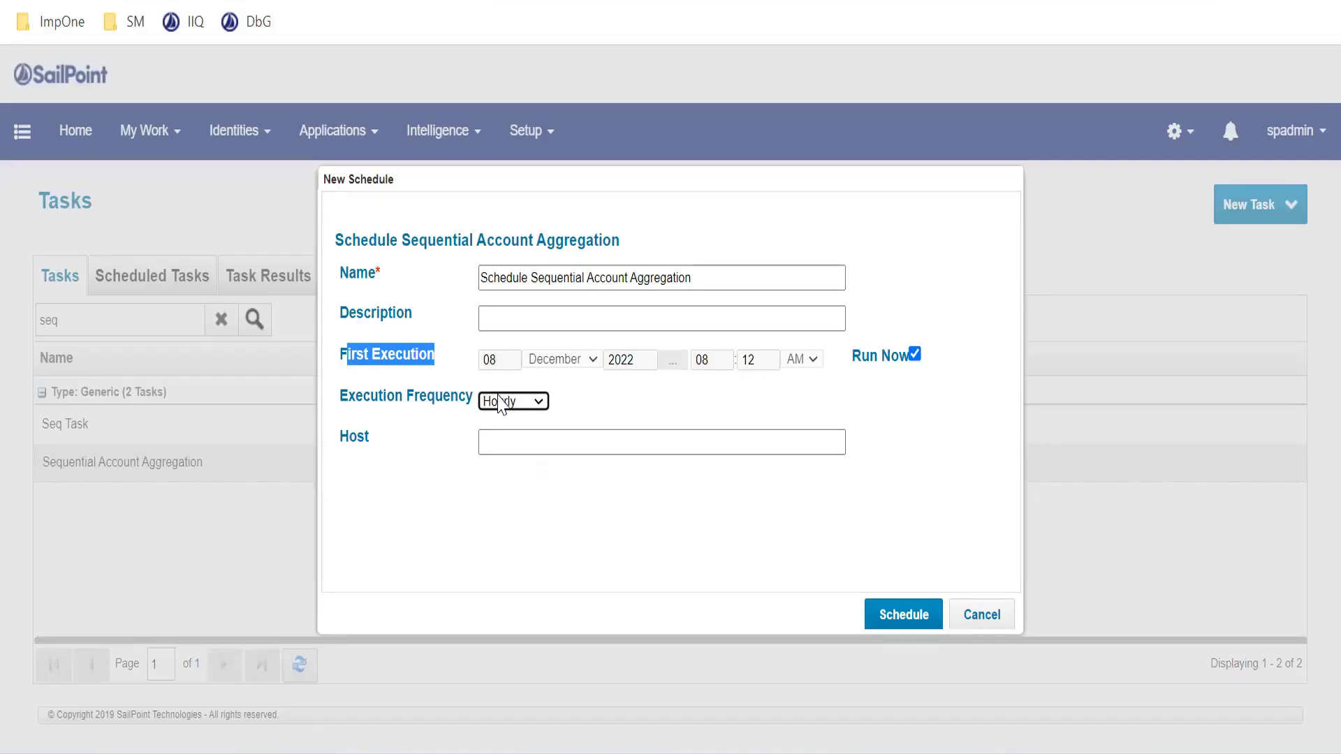
left_click(500, 404)
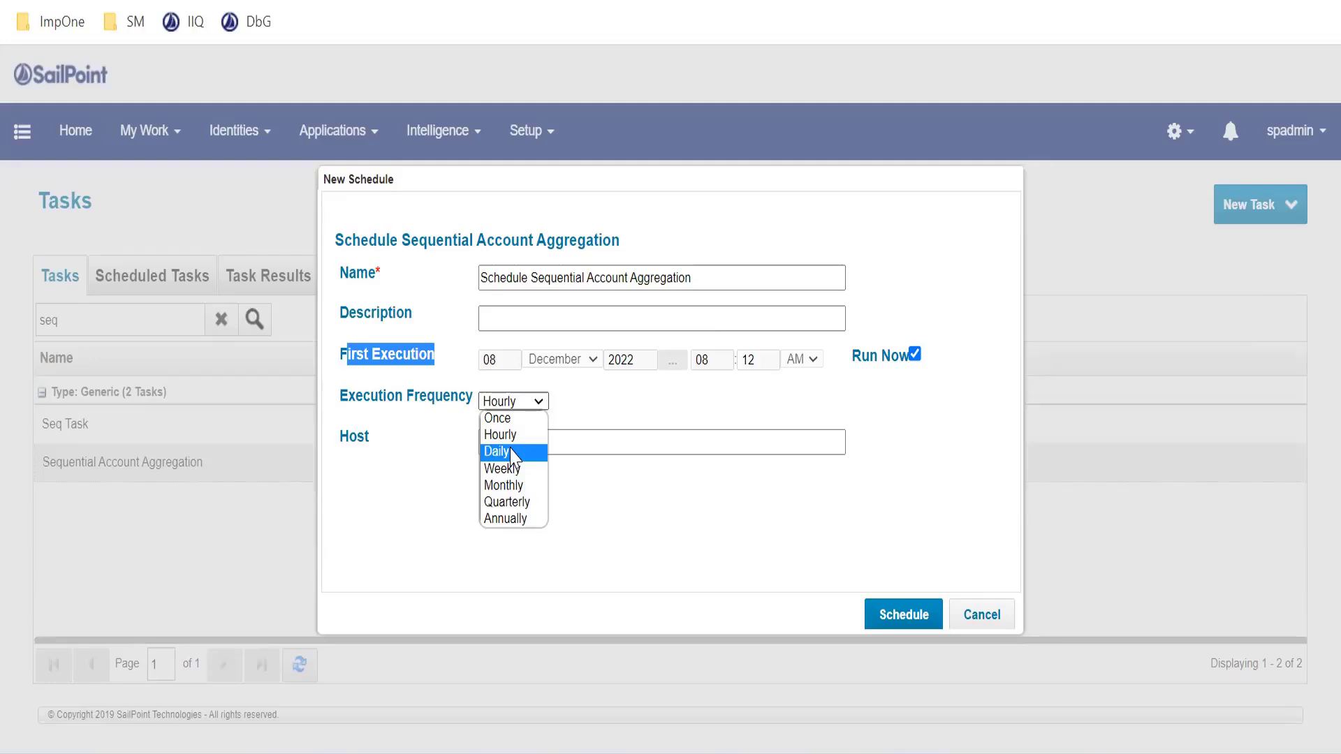
left_click(515, 453)
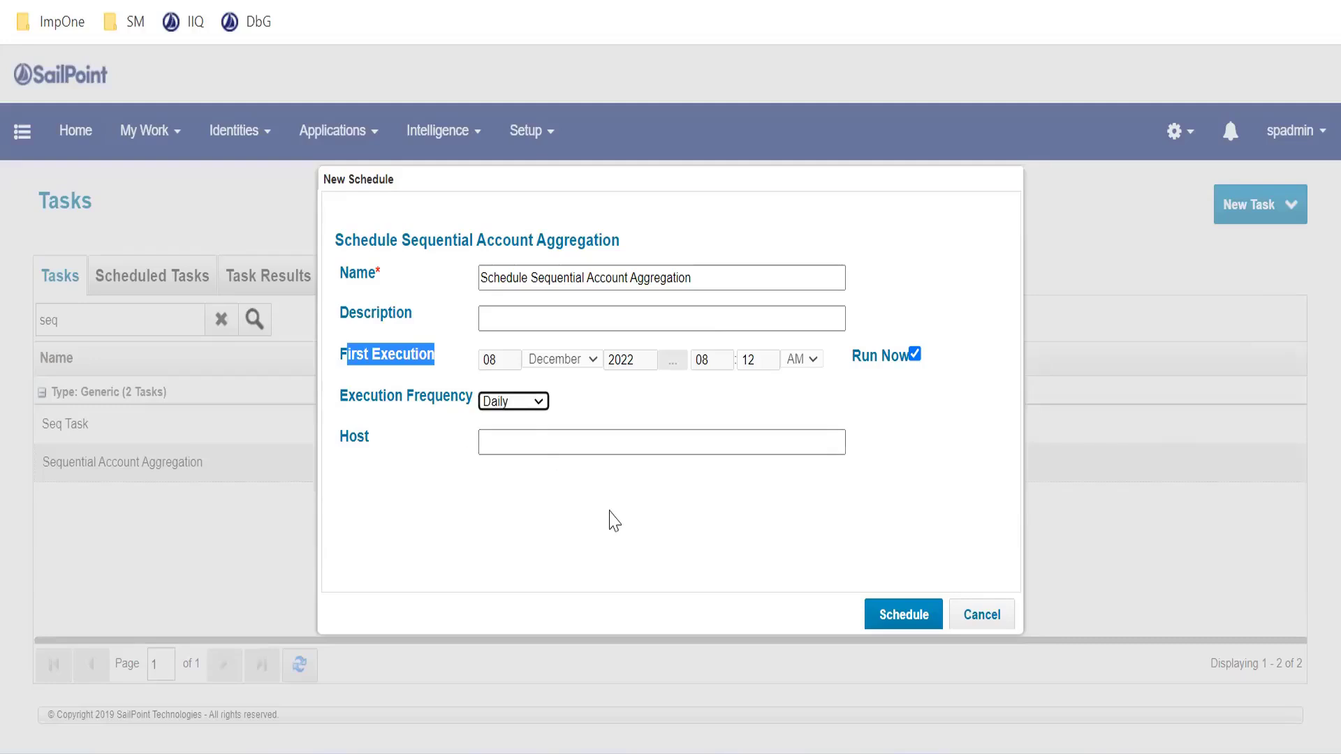
left_click(614, 520)
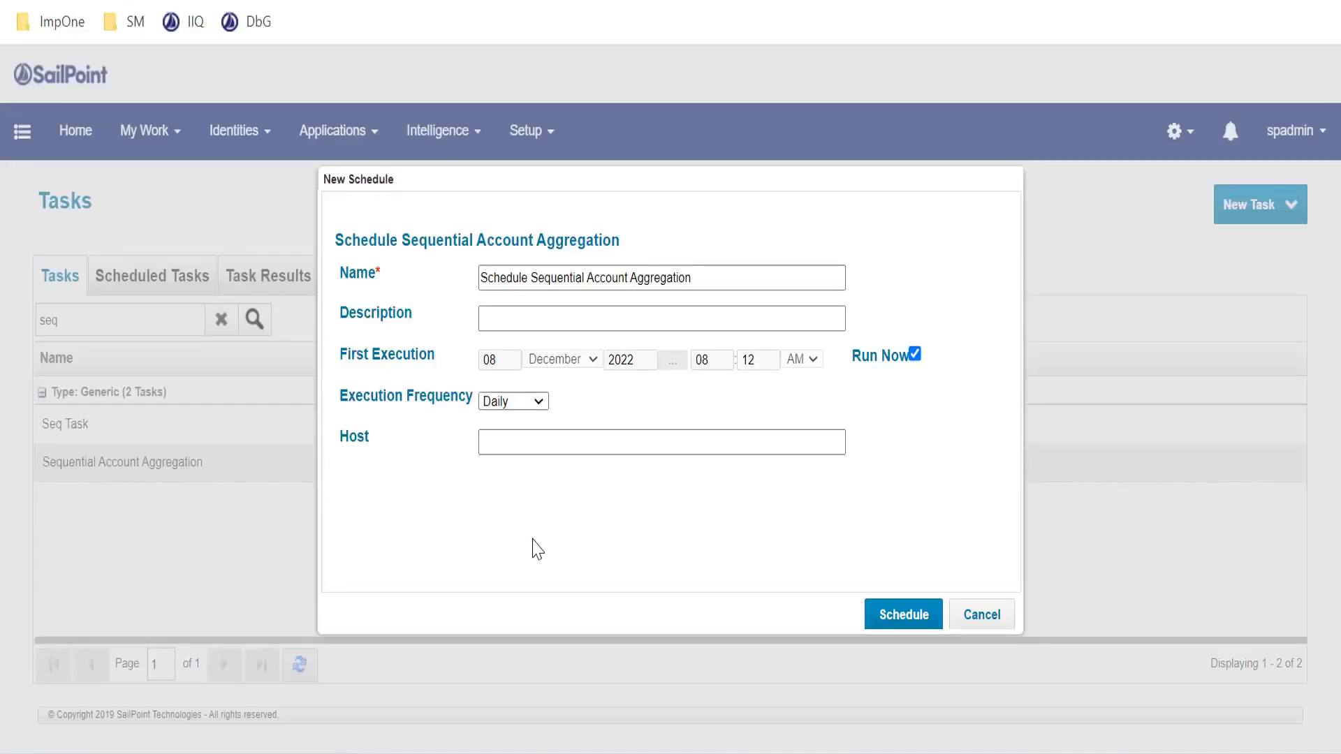
left_click(526, 407)
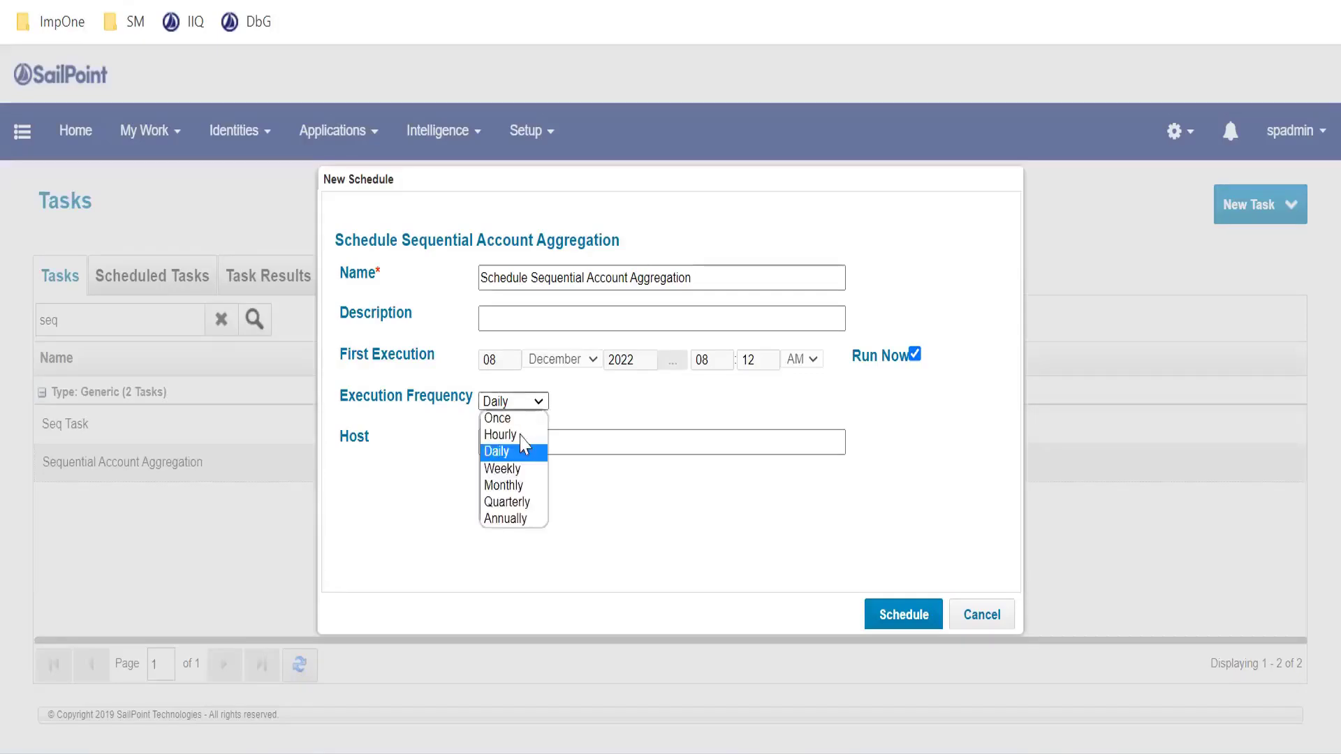
left_click(521, 485)
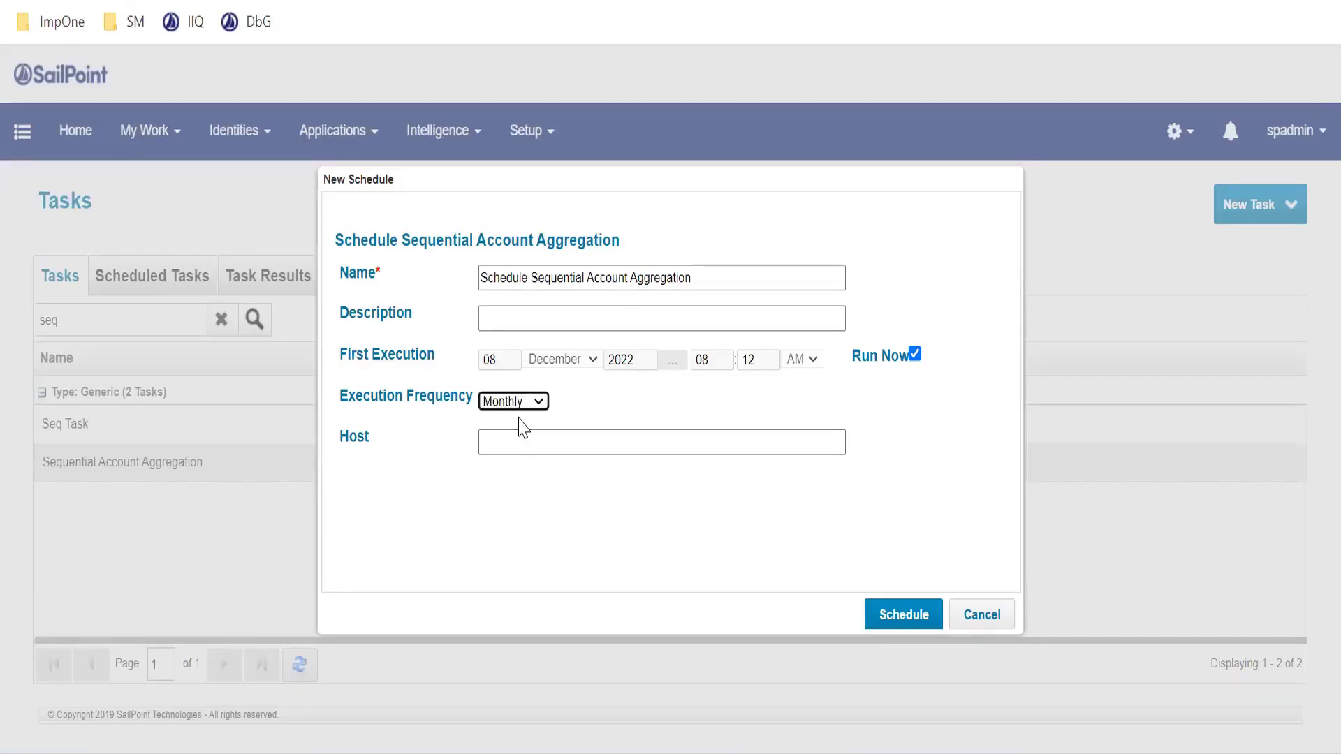
Set the schedule's execution frequency to Hourly.
left_click(522, 411)
left_click(516, 434)
left_click_drag(375, 354, 438, 357)
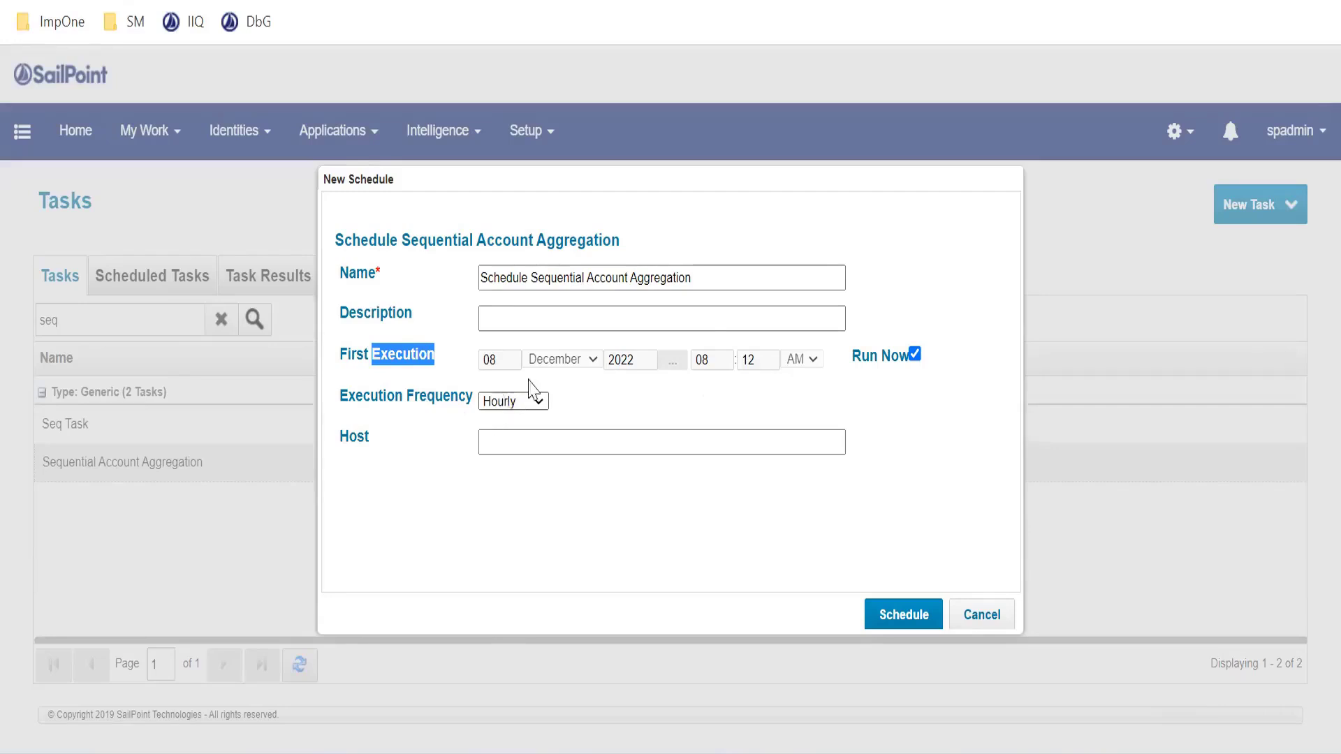
Try entering XYZ, ABC as the hosts for the Schedule Sequential Account Aggregation schedule.
left_click_drag(710, 277, 479, 282)
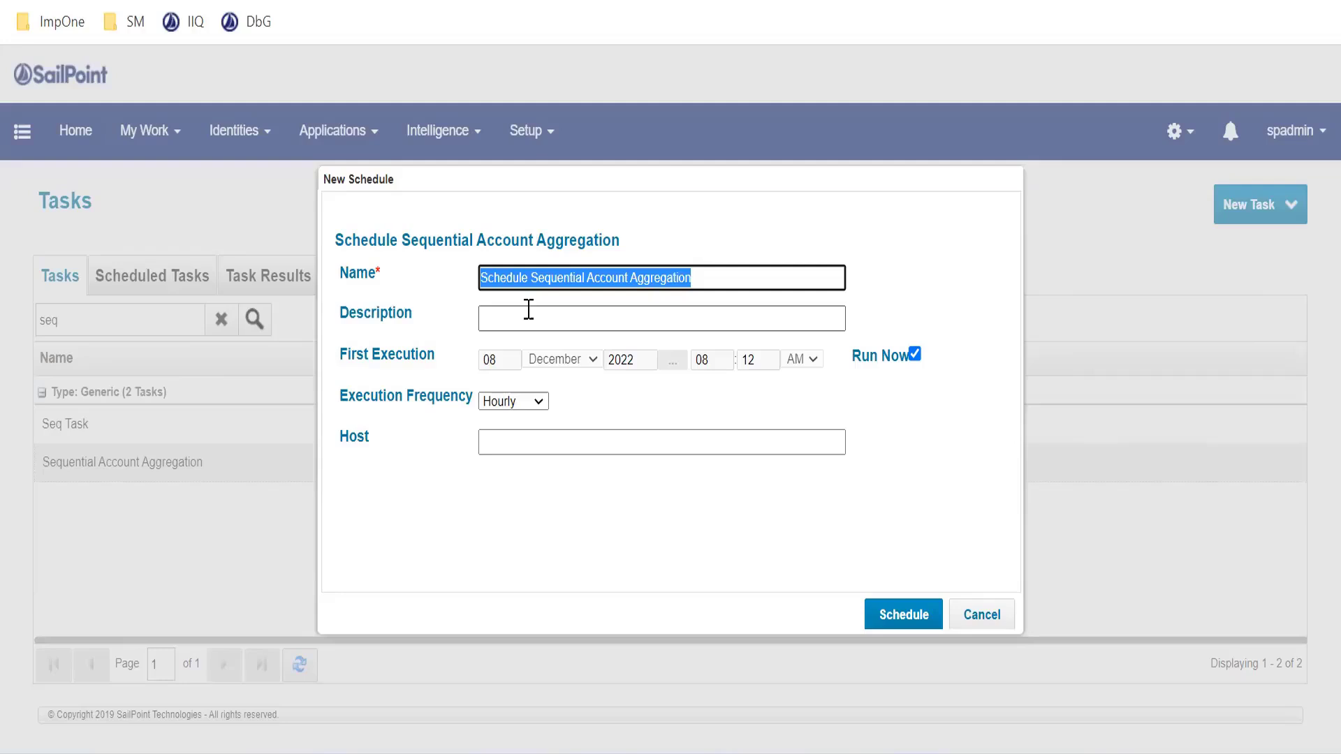
left_click(549, 434)
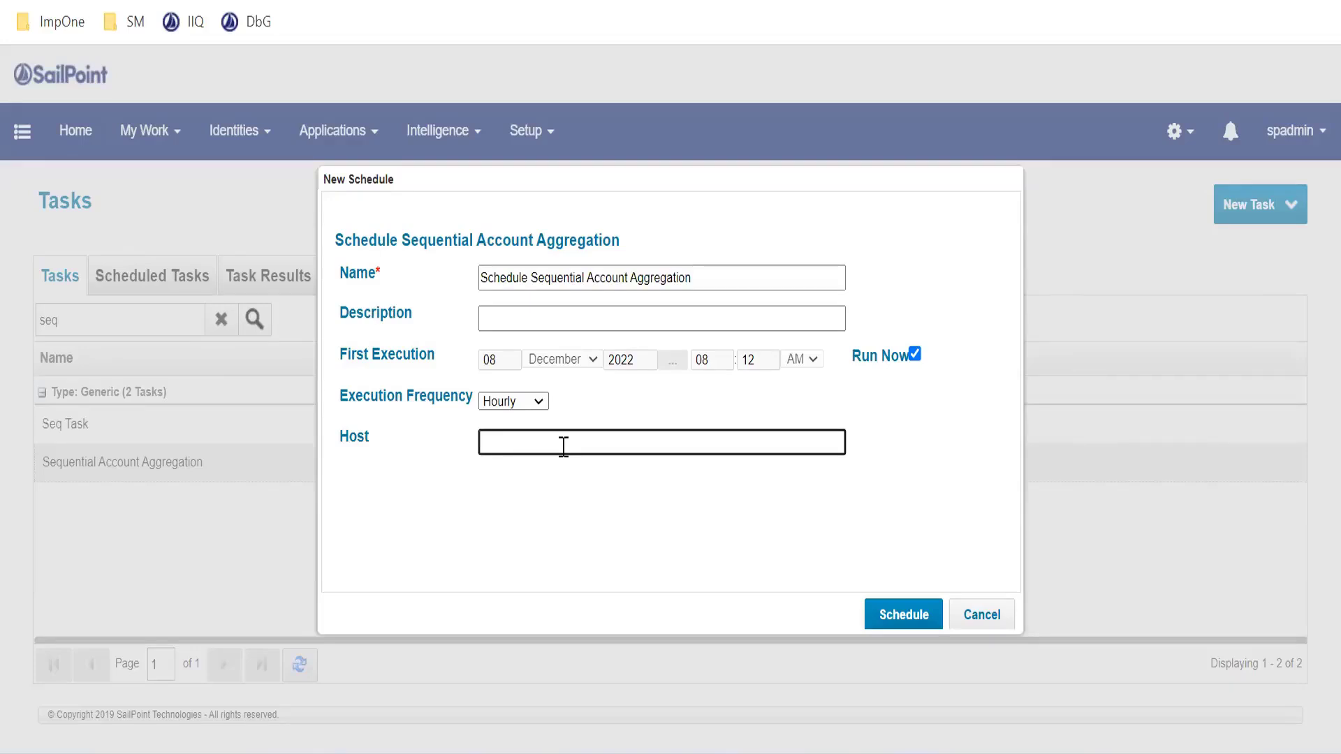
type("XYZ")
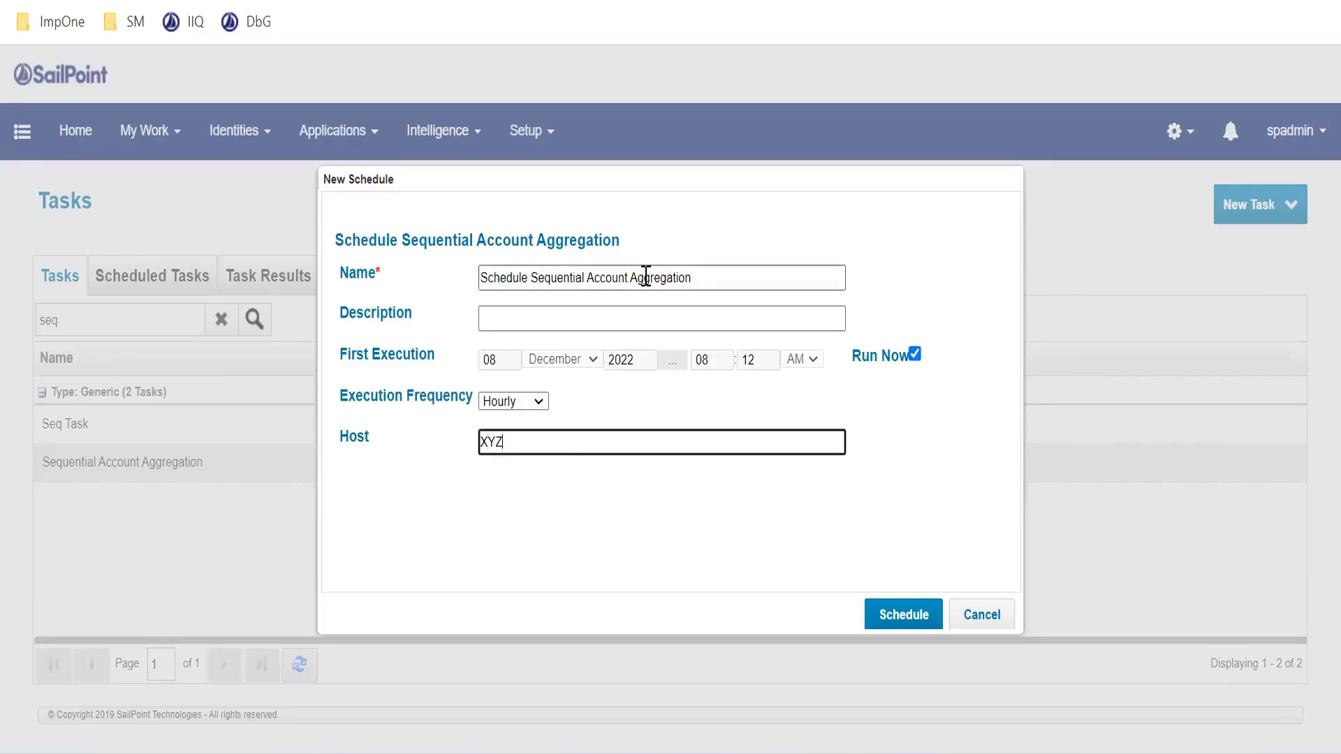
left_click_drag(542, 440, 388, 443)
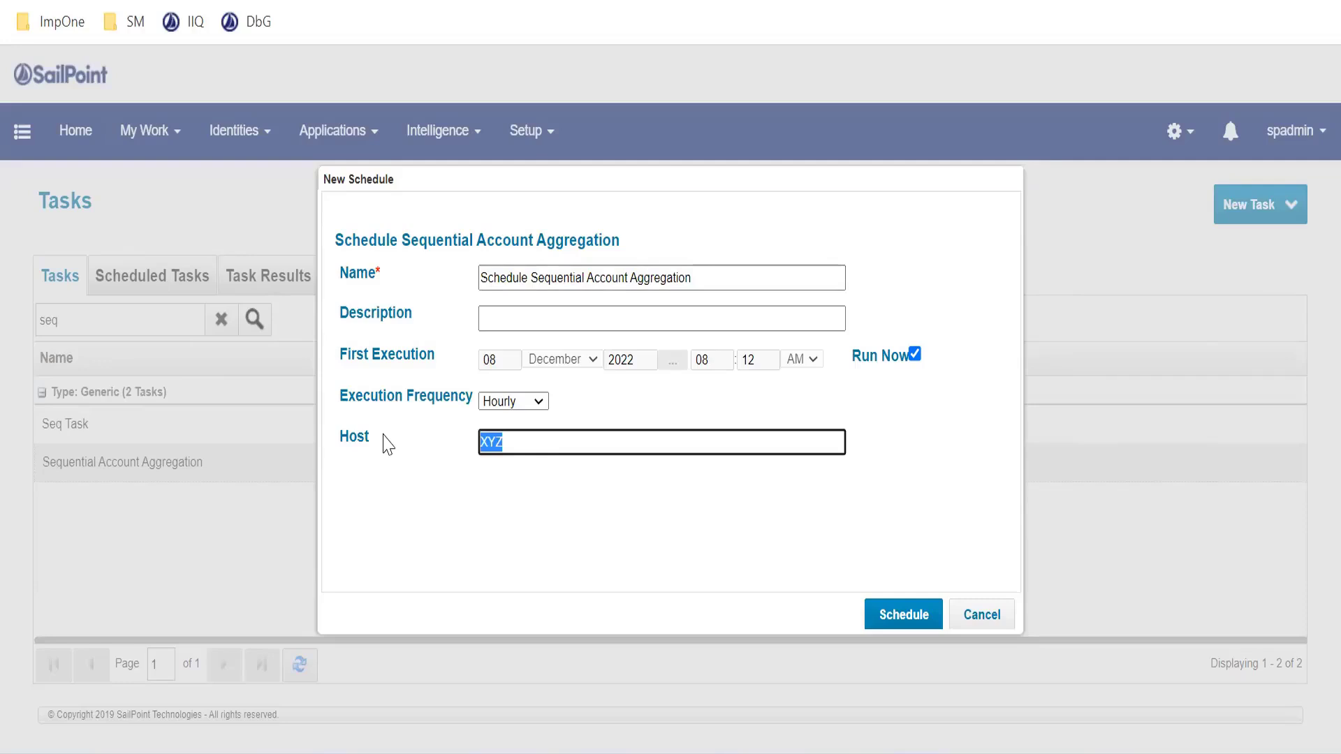
left_click(527, 443)
double_click(494, 440)
left_click(512, 445)
type(", ABC")
mouse_move(509, 442)
left_mouse_down()
mouse_move(455, 447)
mouse_move(533, 453)
left_mouse_up()
left_click(508, 442)
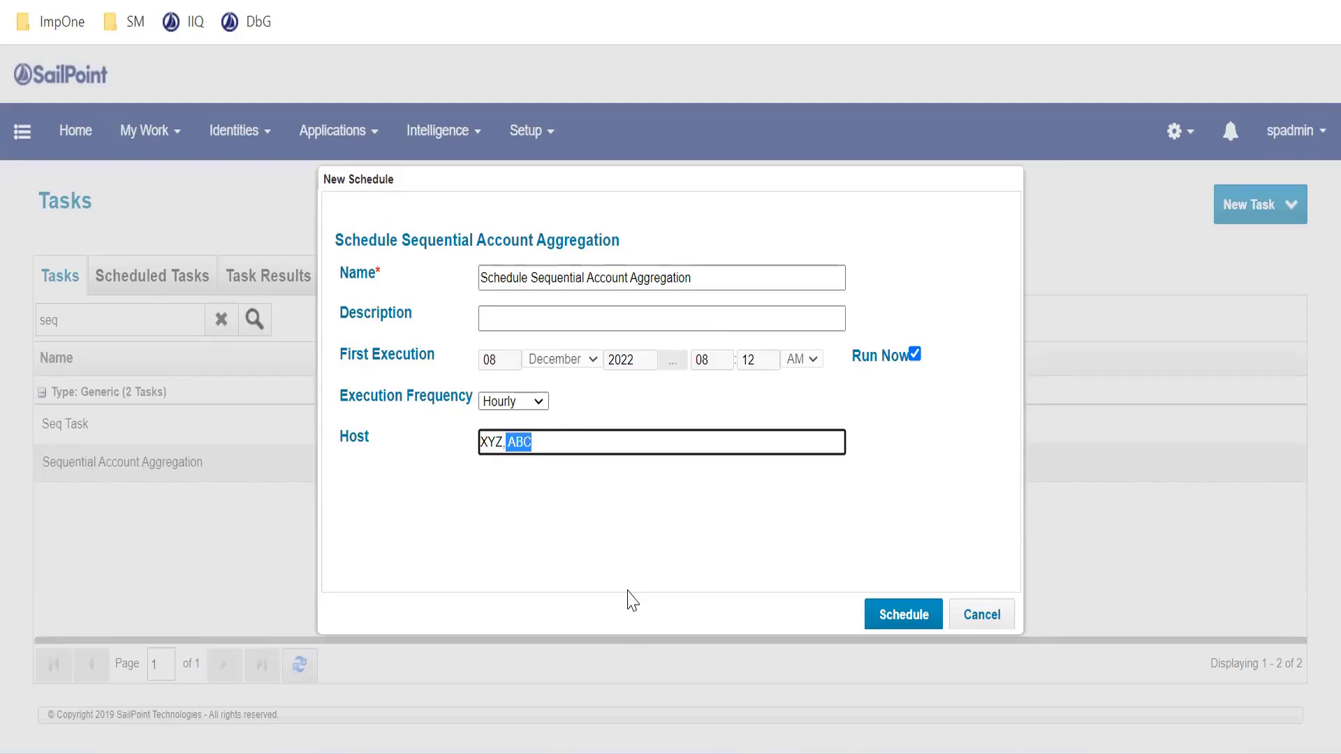
Clear the schedule's Host value and submit the new schedule.
left_click_drag(605, 447, 304, 436)
key("BackSpace")
left_click(905, 616)
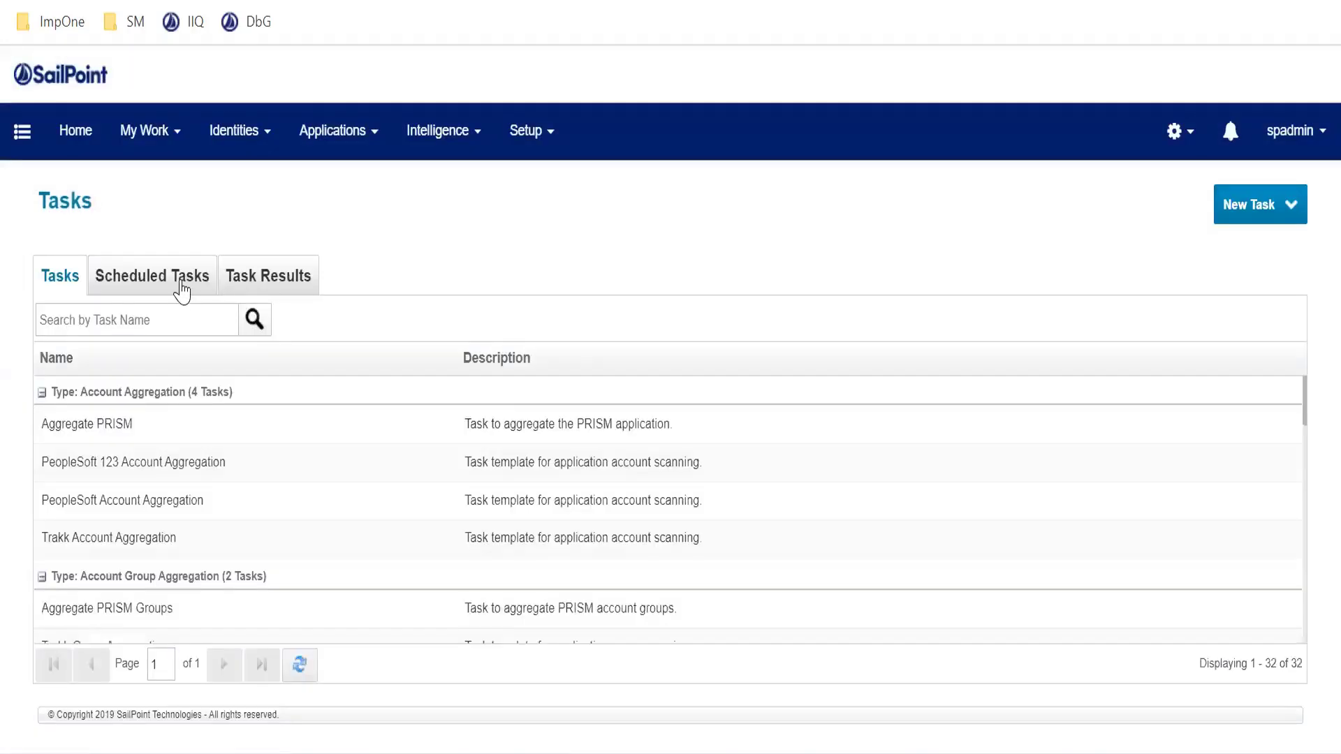
Open the list of scheduled tasks and review the entry for Schedule Sequential Account Aggregation.
left_click(180, 285)
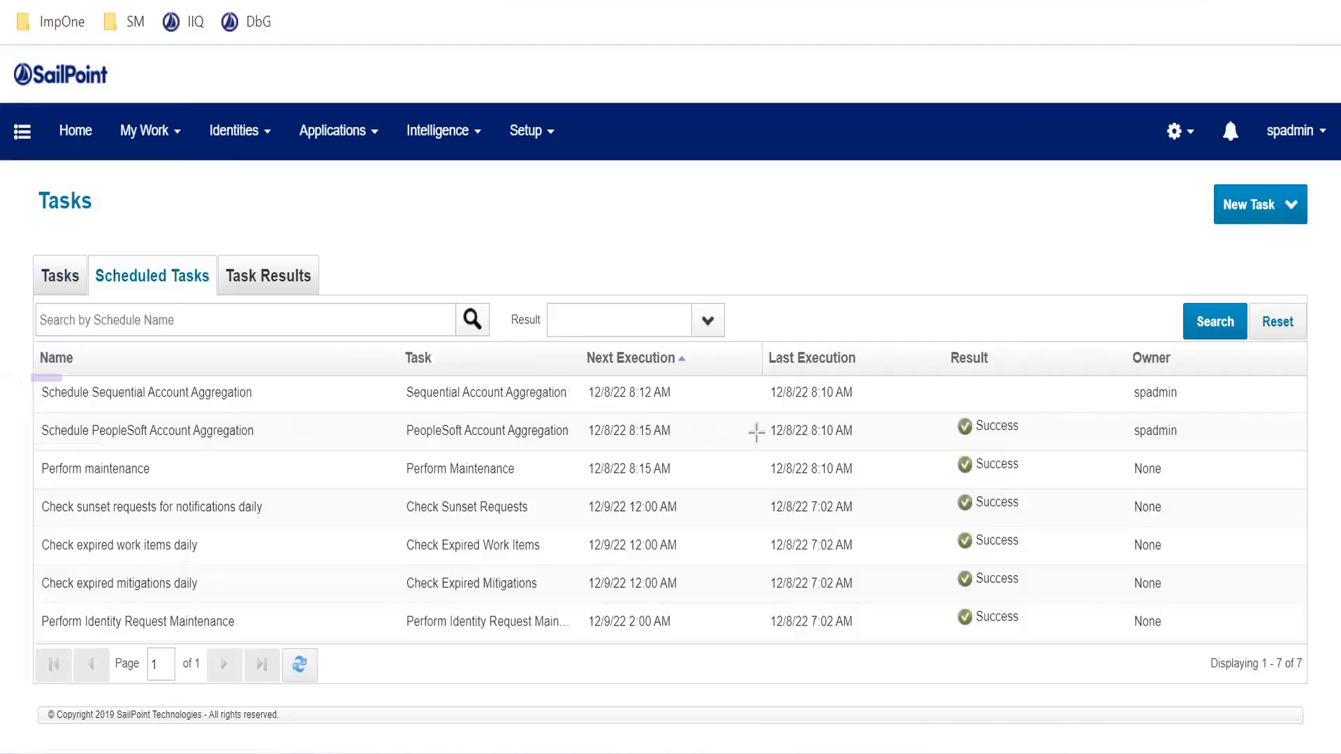
left_click_drag(757, 433, 1252, 414)
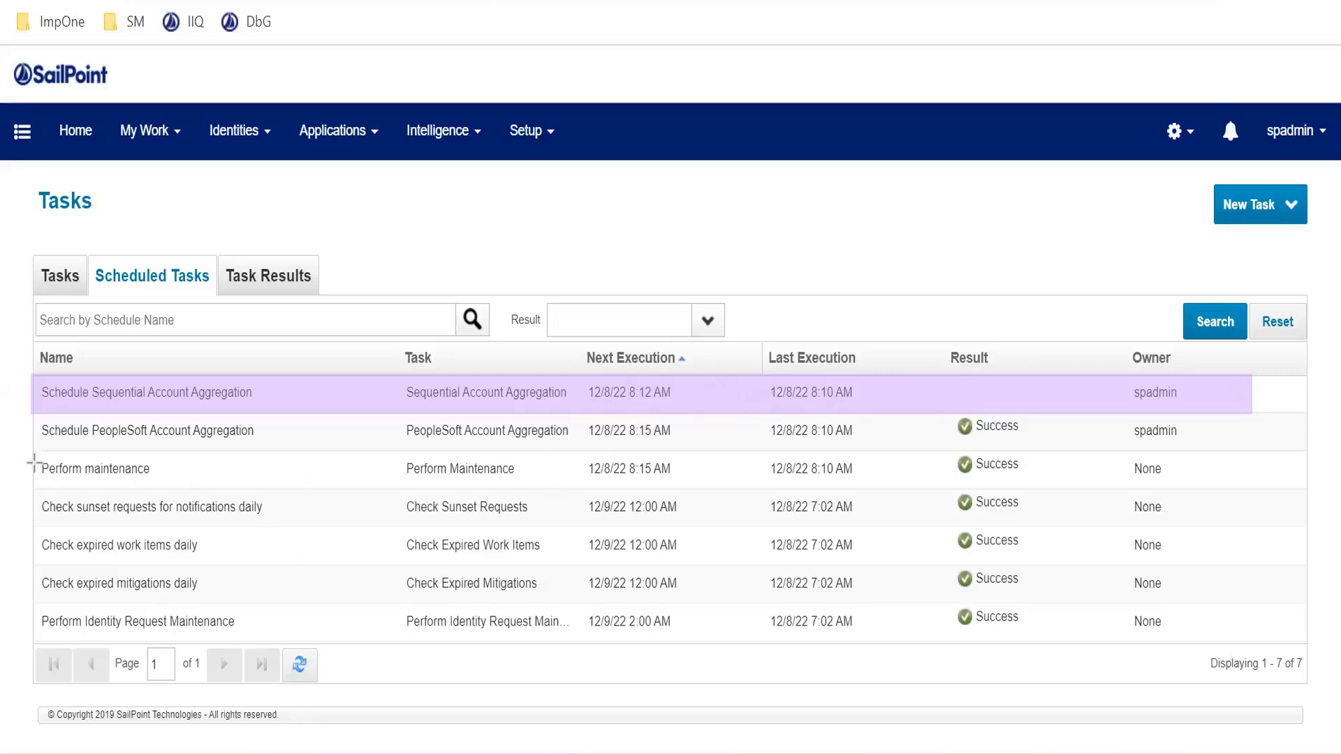
mouse_move(35, 468)
left_mouse_down()
mouse_move(807, 493)
mouse_move(1184, 479)
mouse_move(1216, 490)
left_mouse_up()
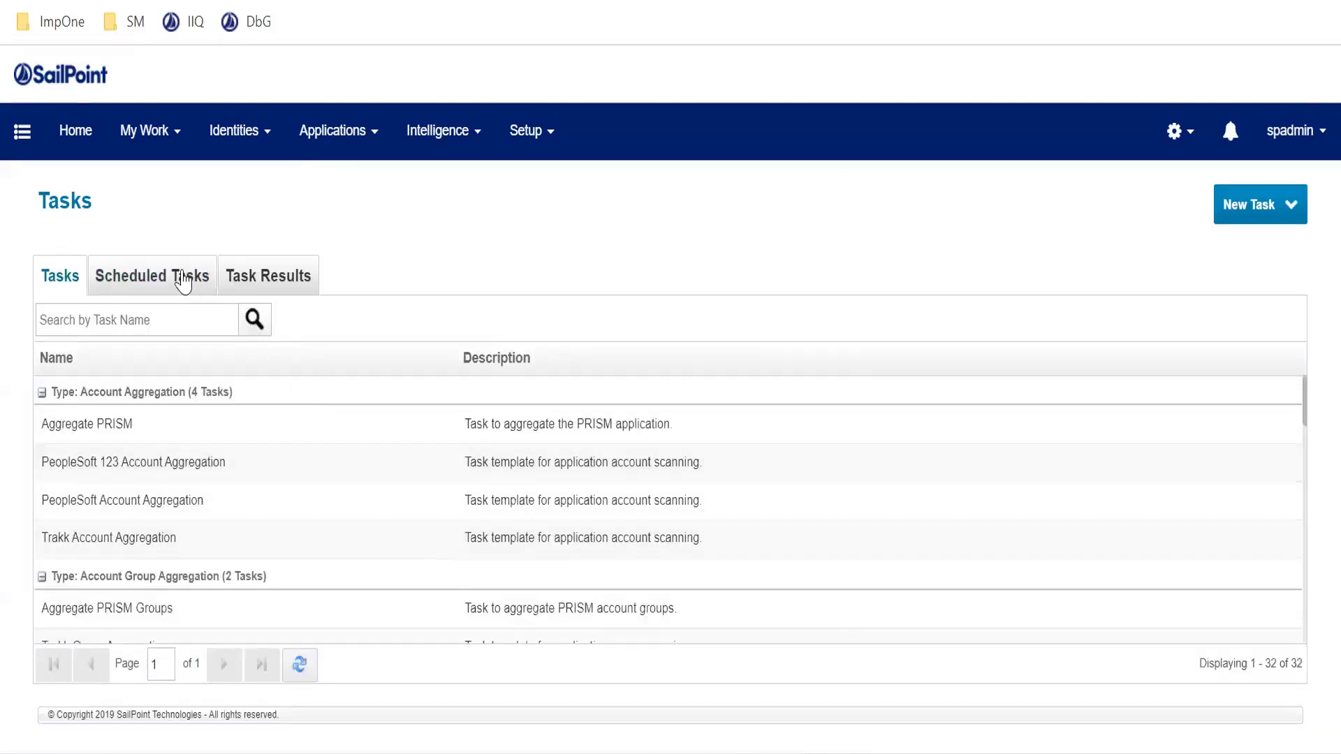
Reload the Tasks page and recheck the execution times and result of Schedule Sequential Account Aggregation among the scheduled tasks.
left_click(183, 279)
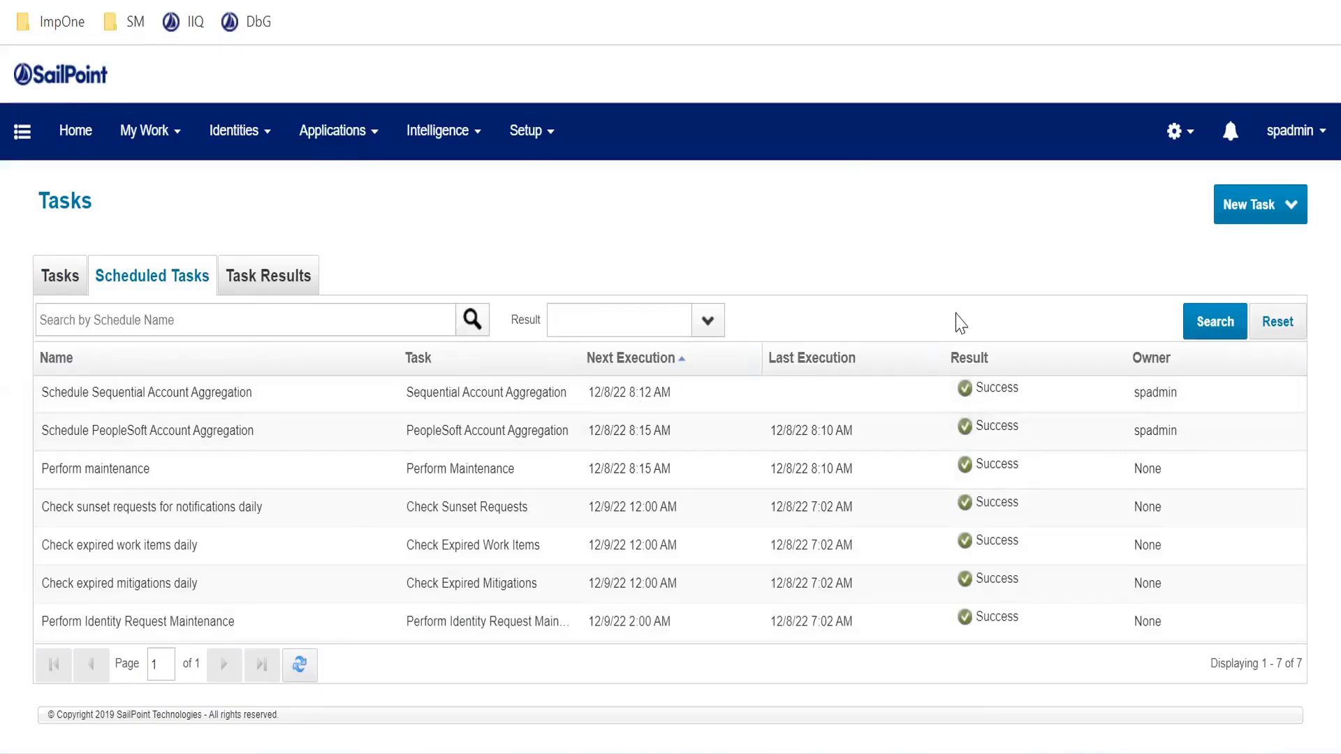
left_click(87, 0)
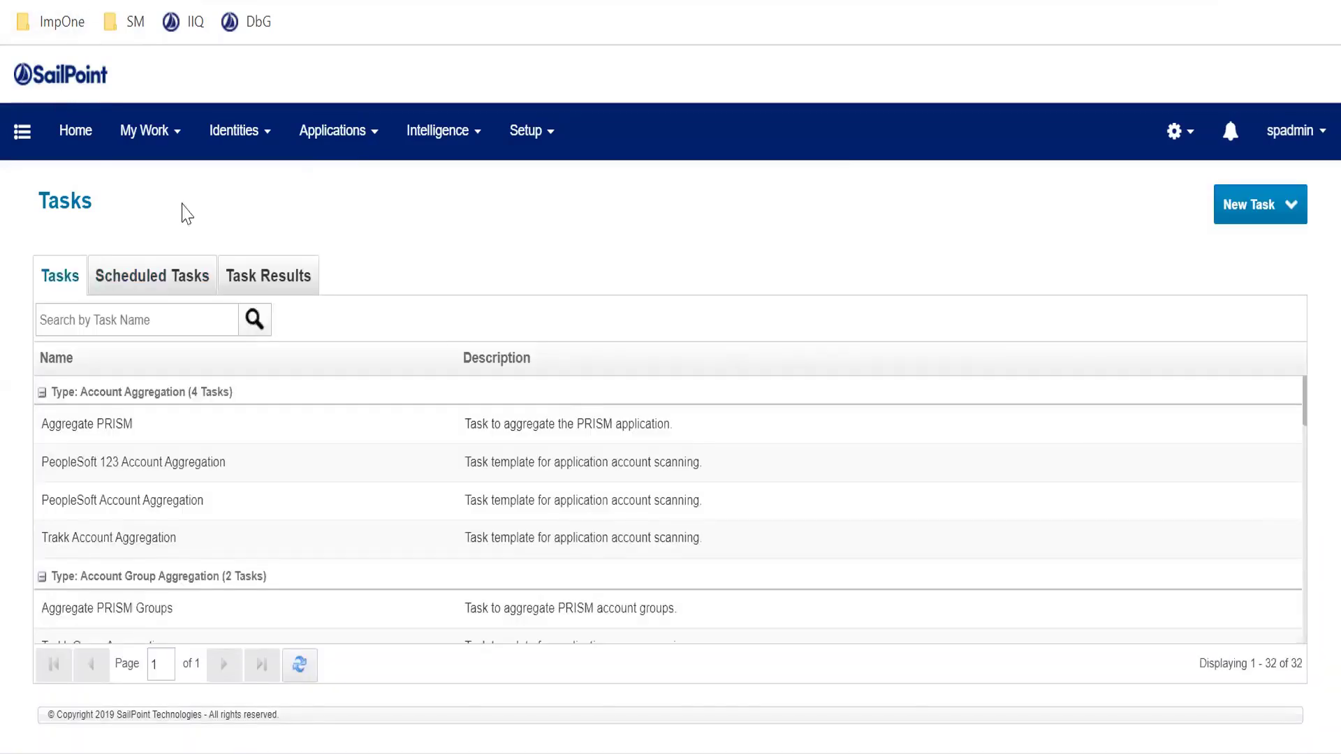
left_click(158, 286)
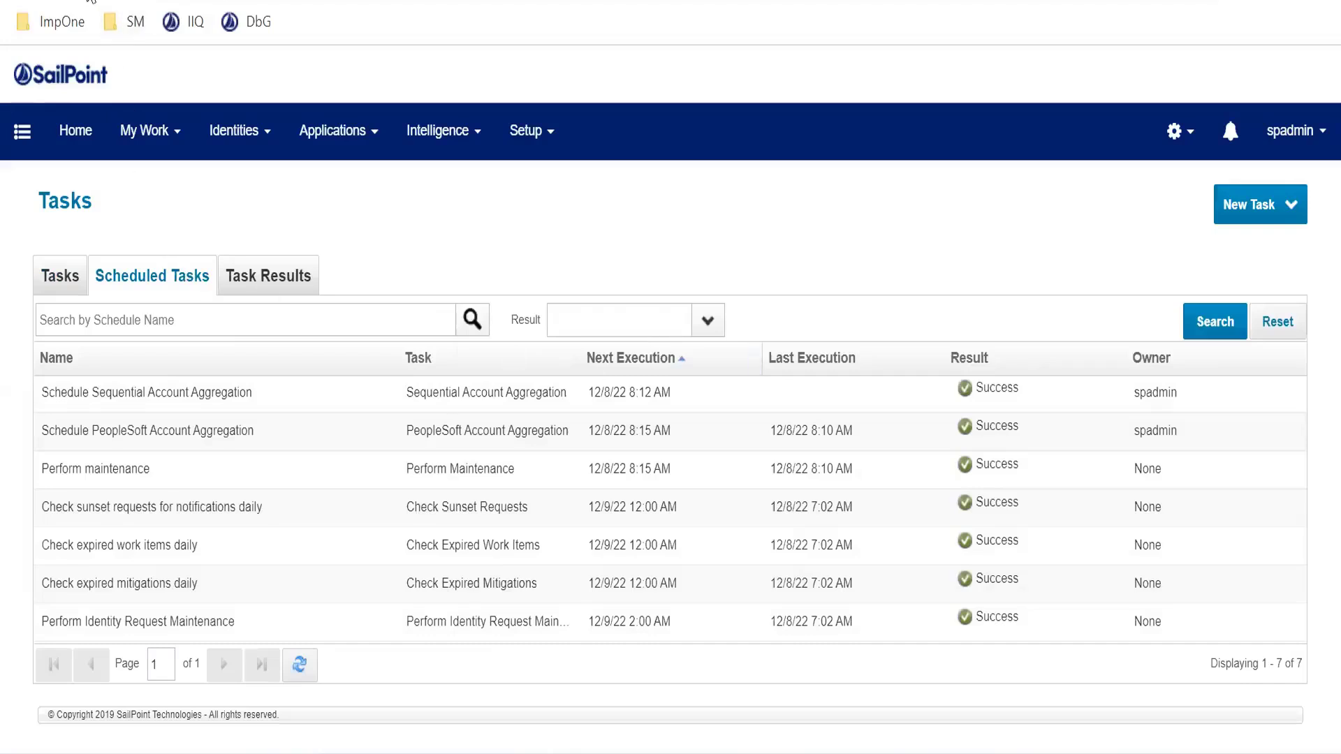
left_click(90, 0)
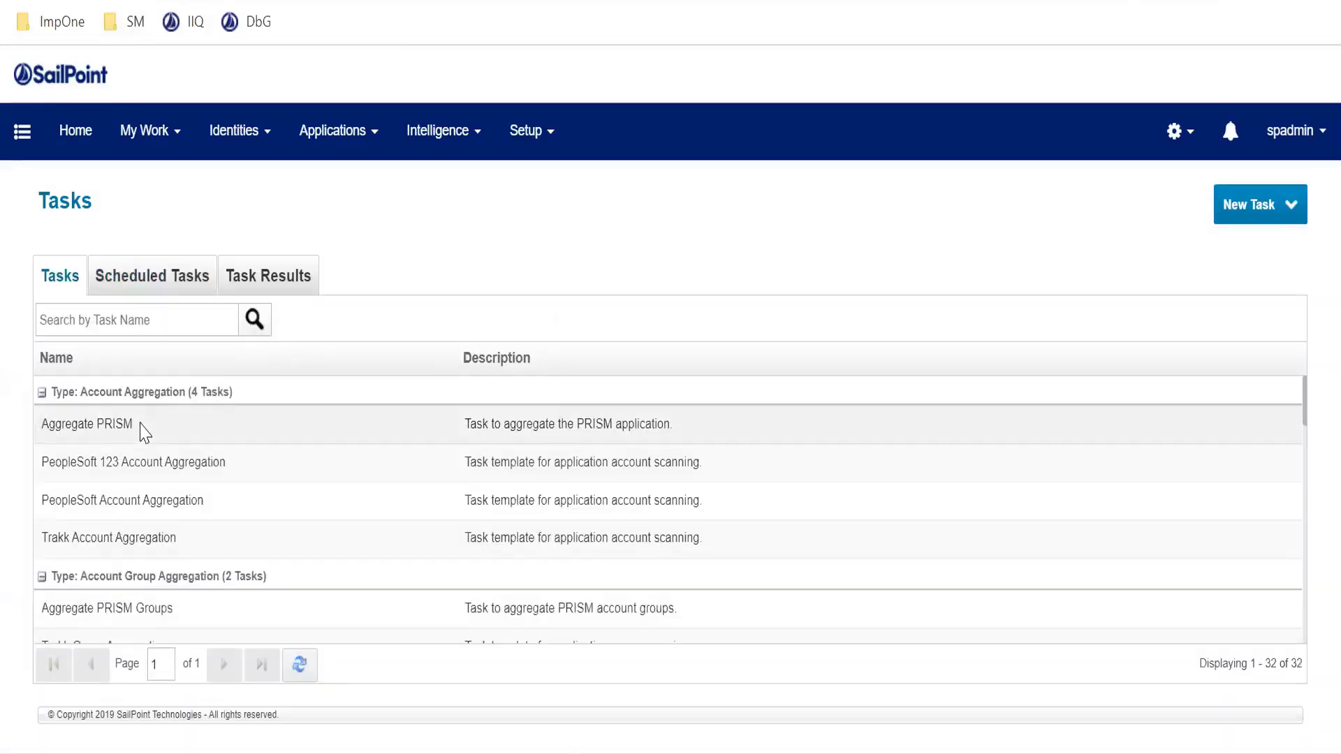
left_click(199, 278)
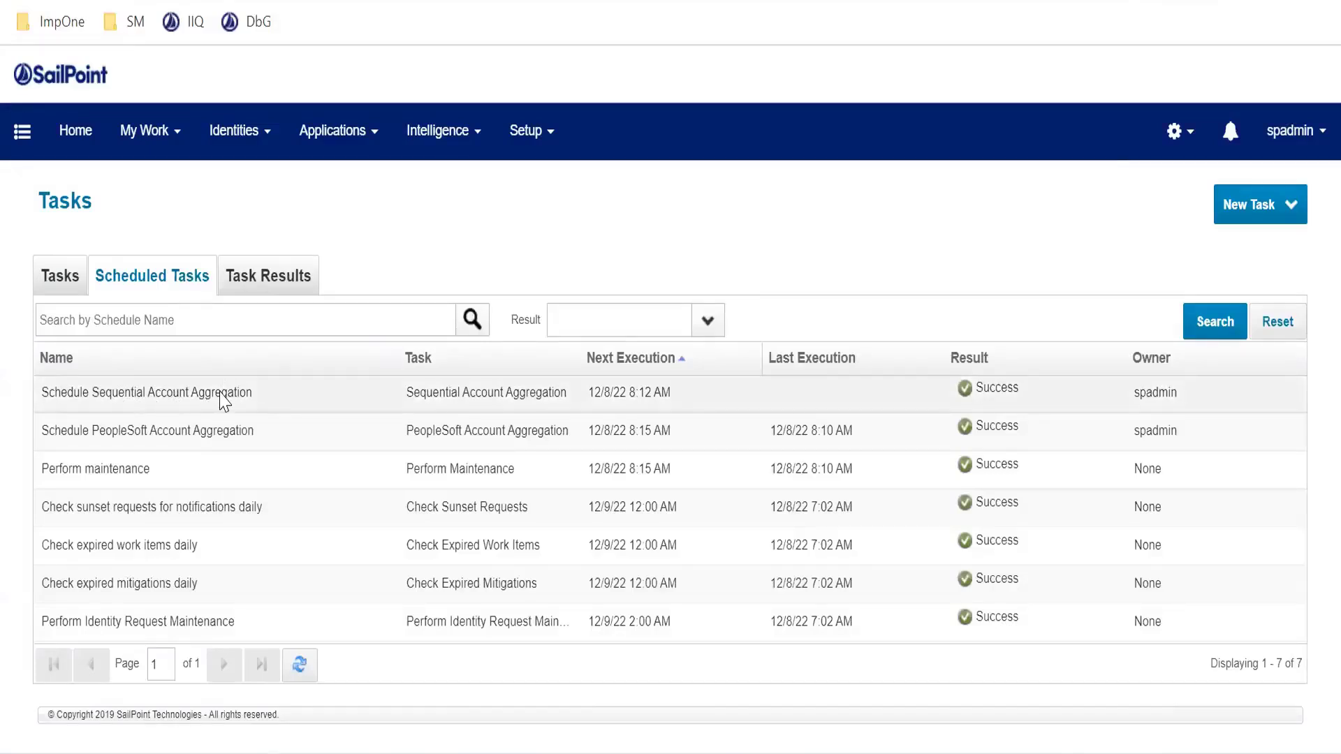
View the task results sorted by completion date to check the latest Schedule Sequential Account Aggregation run.
left_click(298, 293)
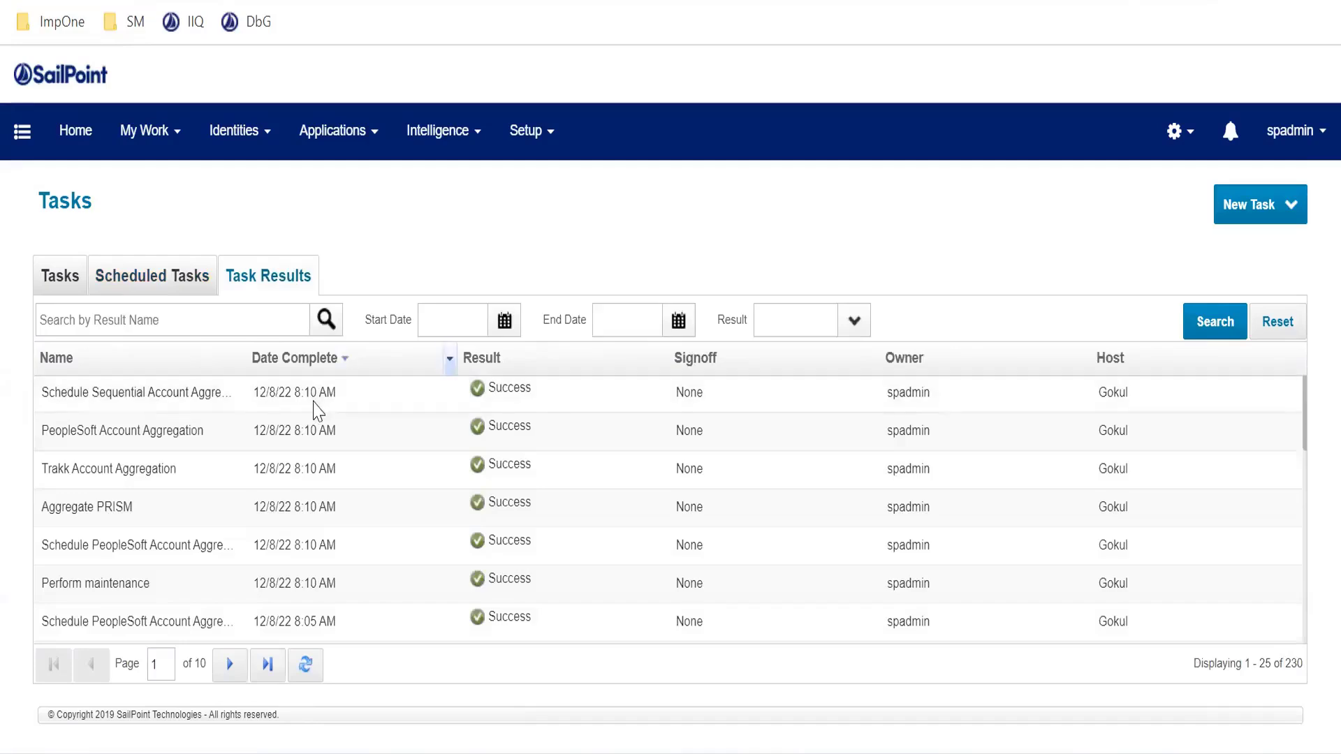
left_click(312, 359)
left_click(312, 359)
Inspect the settings of Schedule Sequential Account Aggregation from the scheduled tasks and close them without changes.
left_click(63, 283)
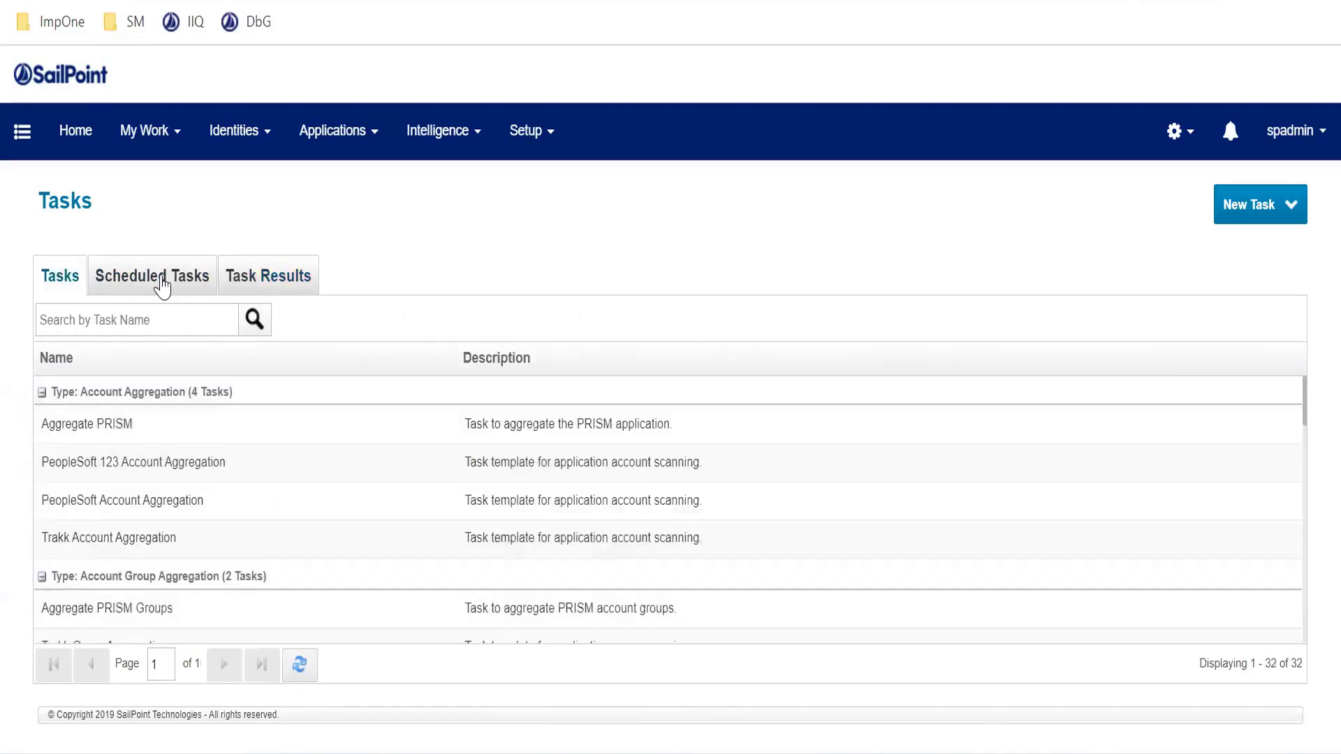
left_click(159, 287)
double_click(242, 409)
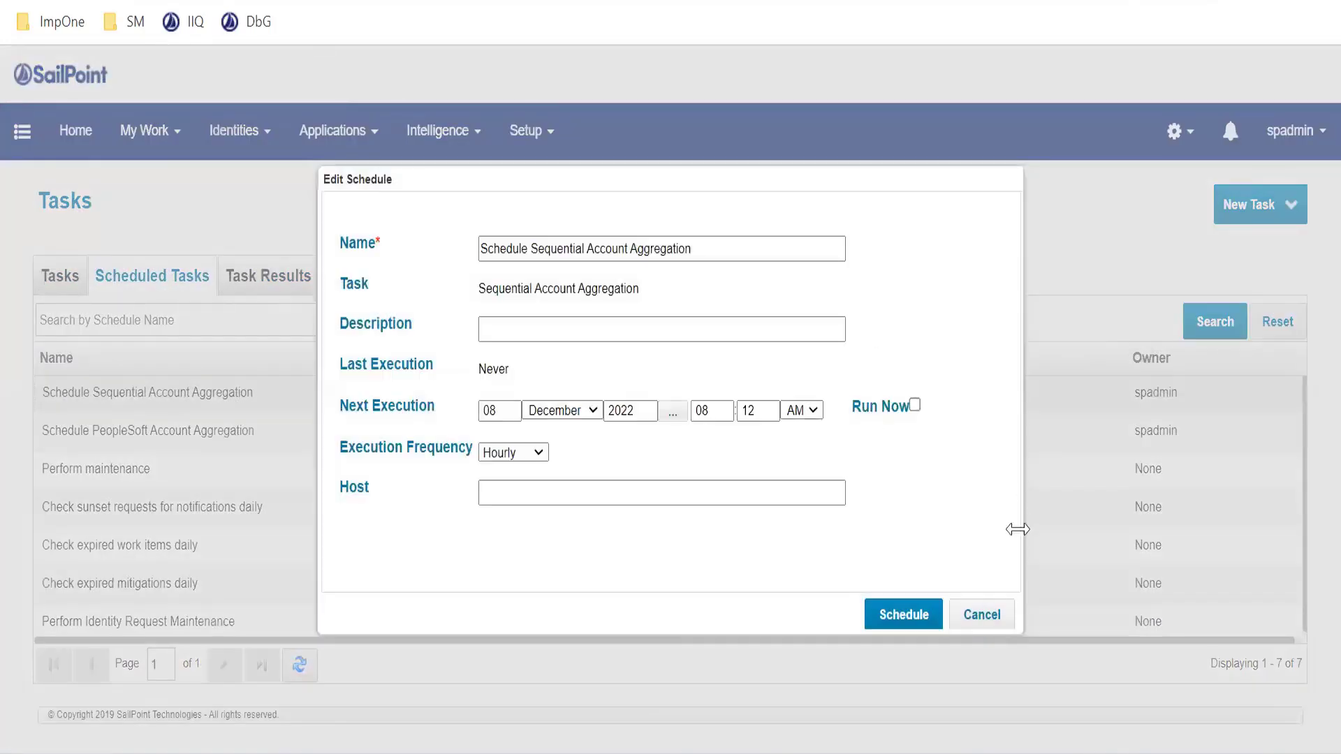
left_click(1000, 612)
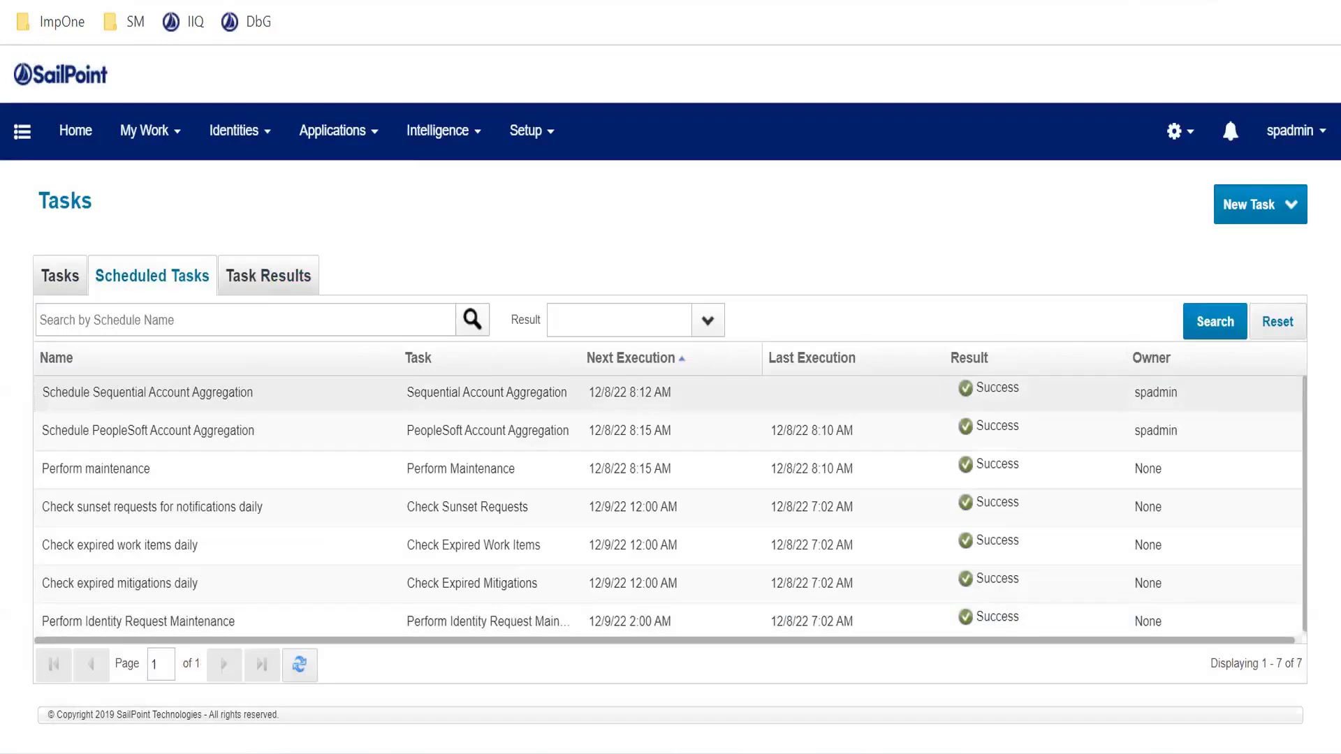
Refresh the scheduled tasks and examine the Sequential Account Aggregation schedule's settings, next execution and last execution.
left_click(100, 0)
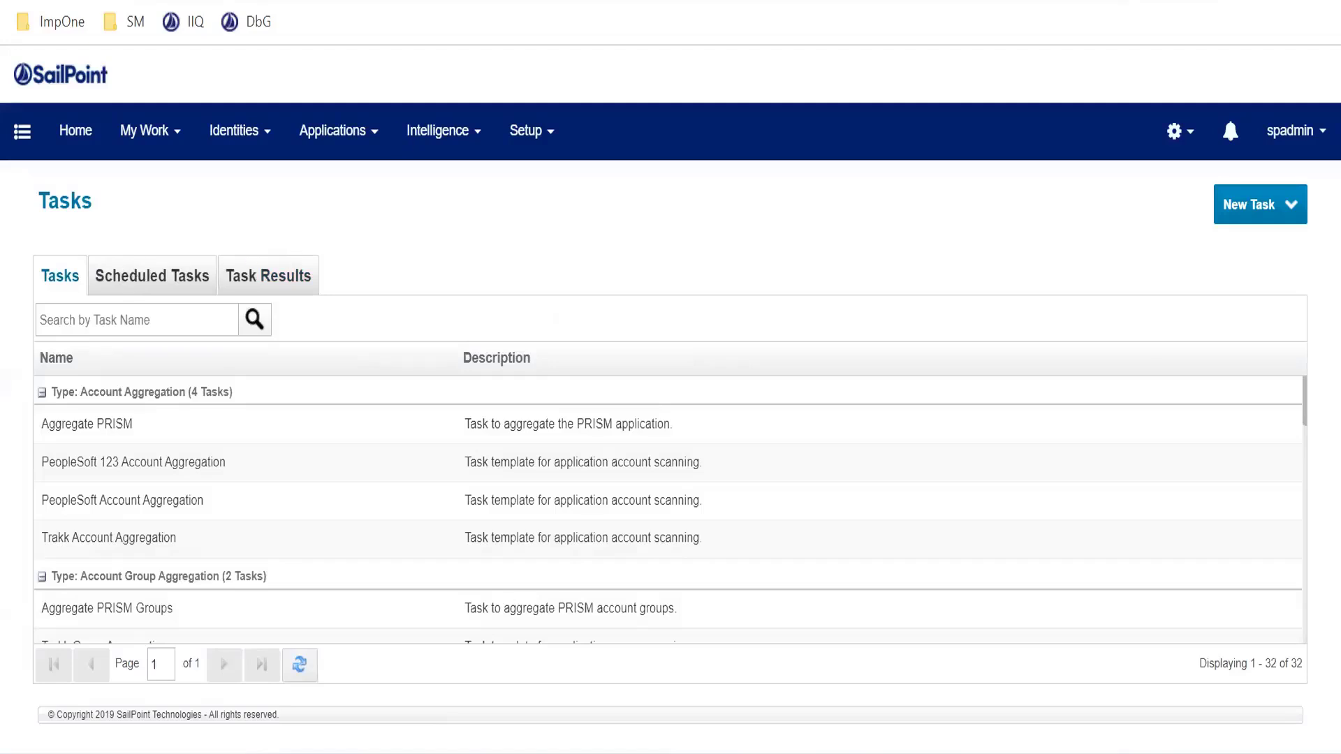
left_click(143, 275)
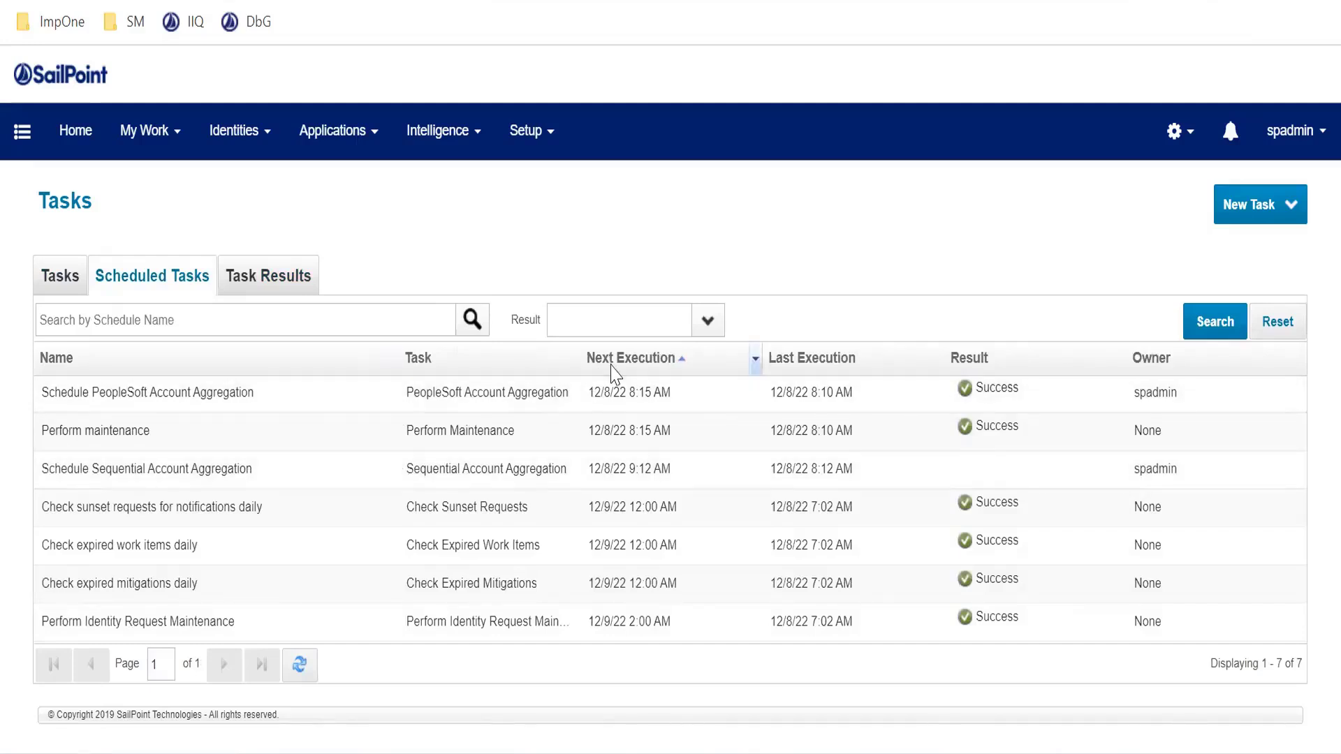
left_click(177, 474)
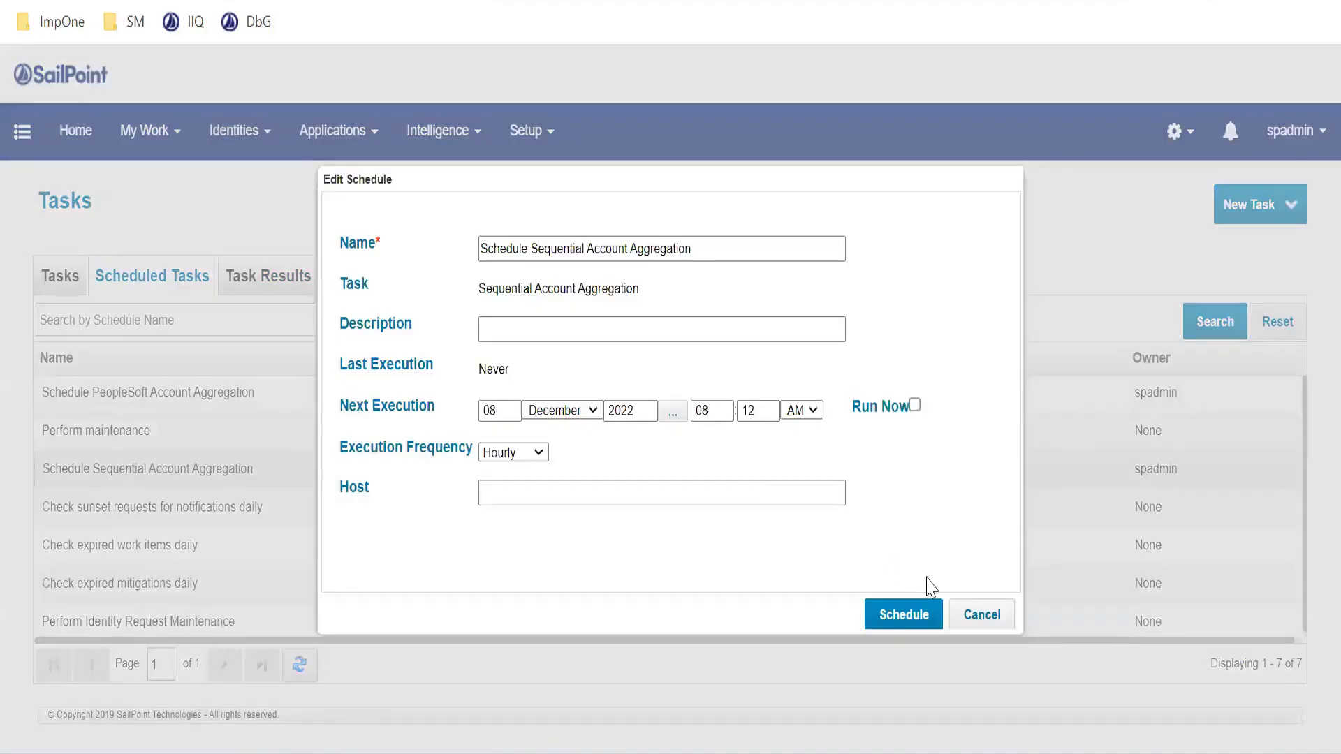
left_click(981, 615)
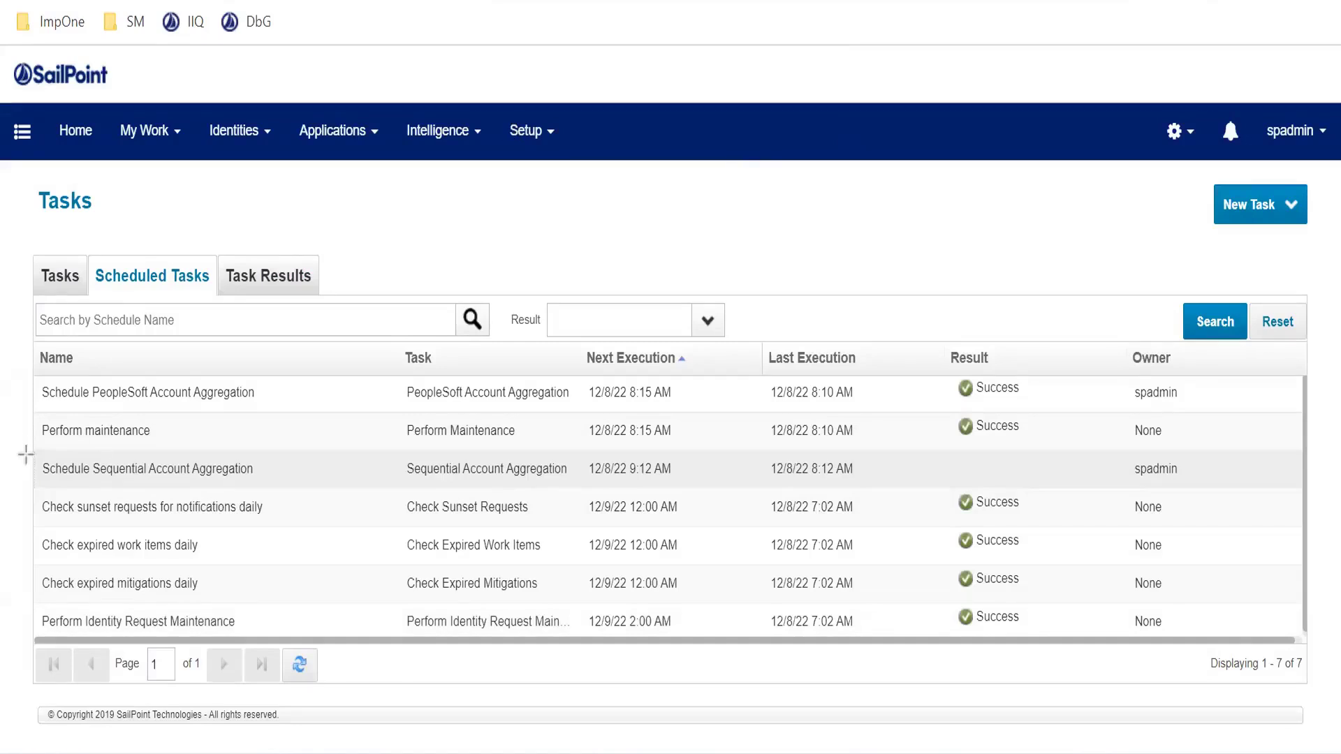
mouse_move(28, 454)
left_mouse_down()
mouse_move(1271, 499)
mouse_move(1294, 487)
left_mouse_up()
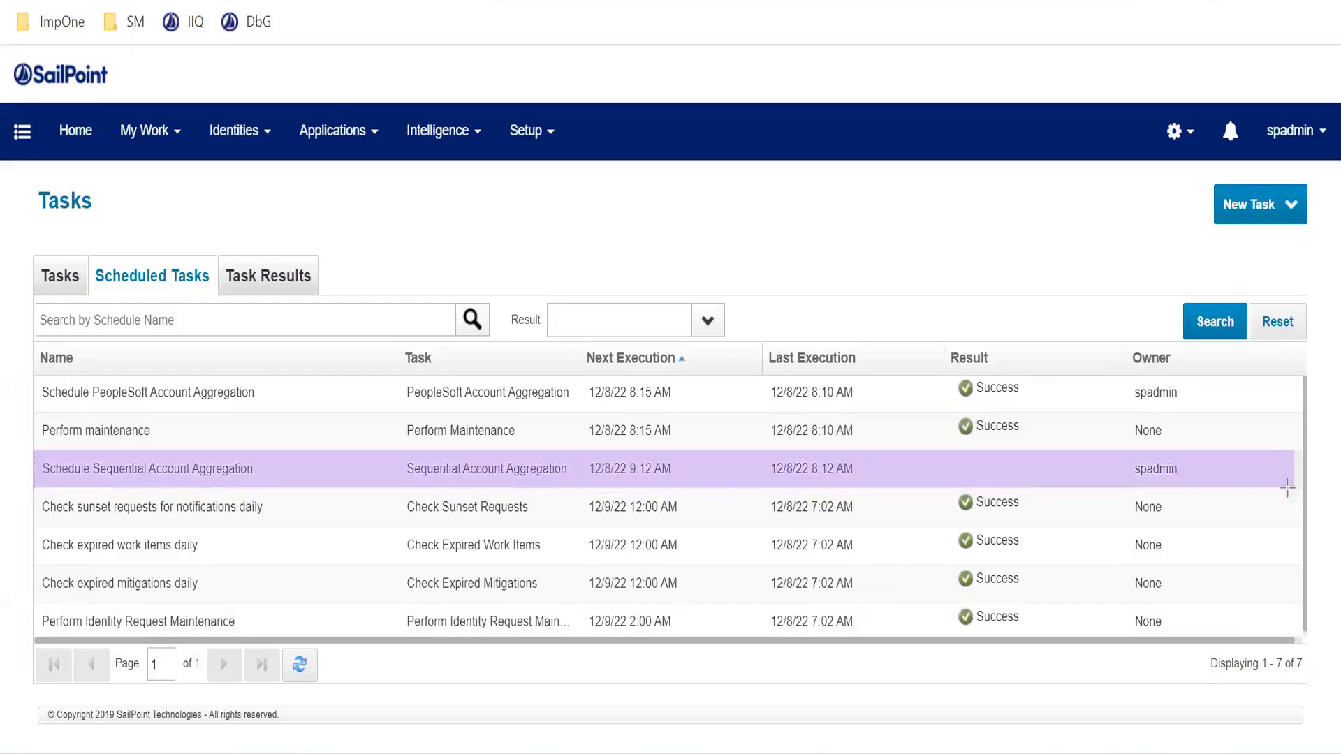